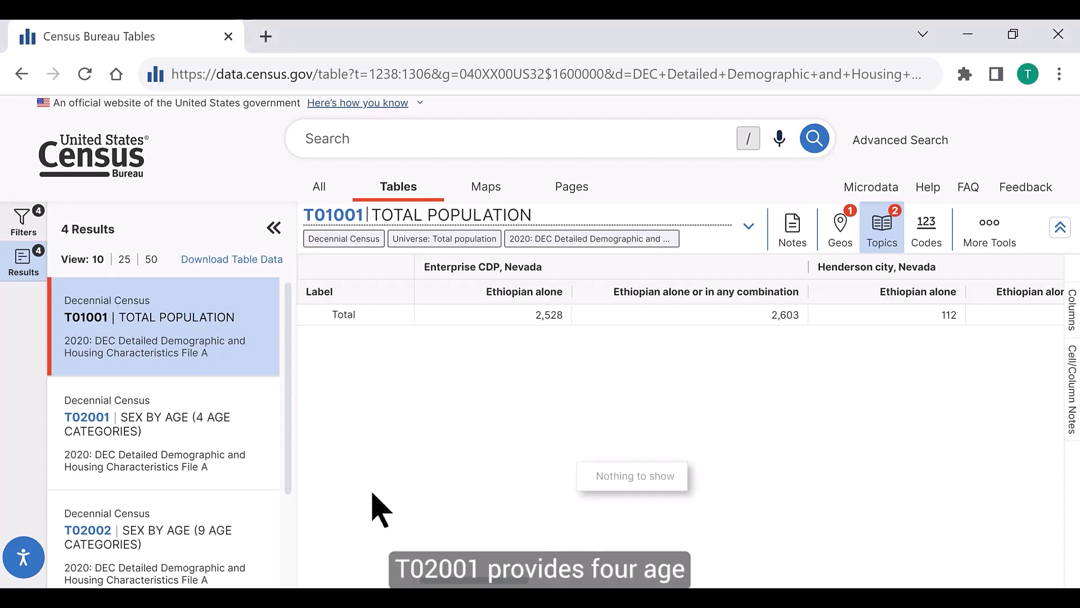
Go to census.gov and open its Developers page
{"action": "scroll", "coordinate": [289, 470], "scroll_direction": "down", "scroll_amount": 2}
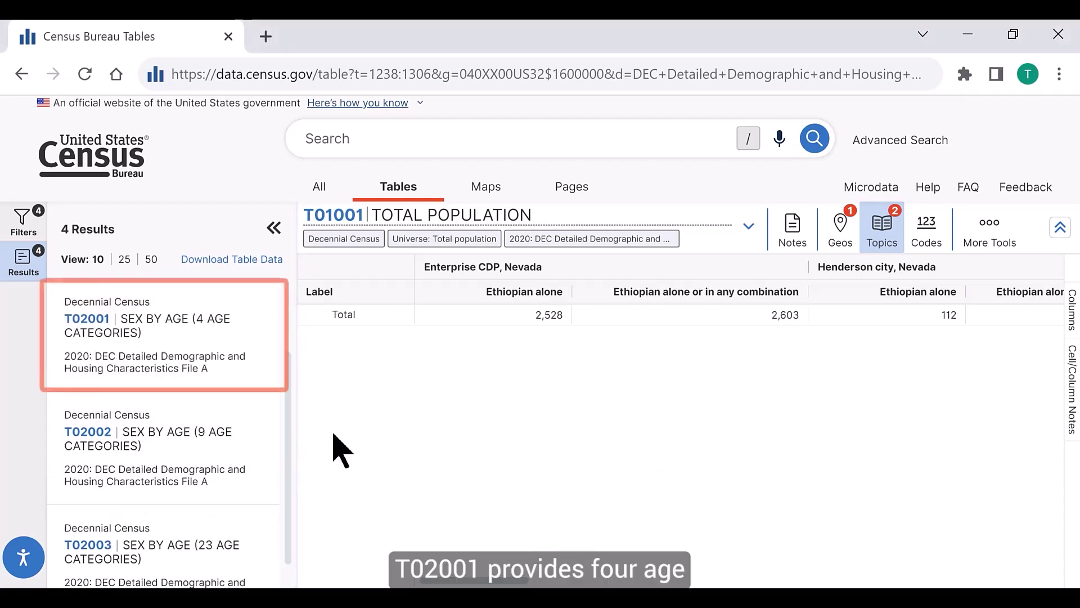
{"action": "scroll", "coordinate": [290, 445], "scroll_direction": "down", "scroll_amount": 1}
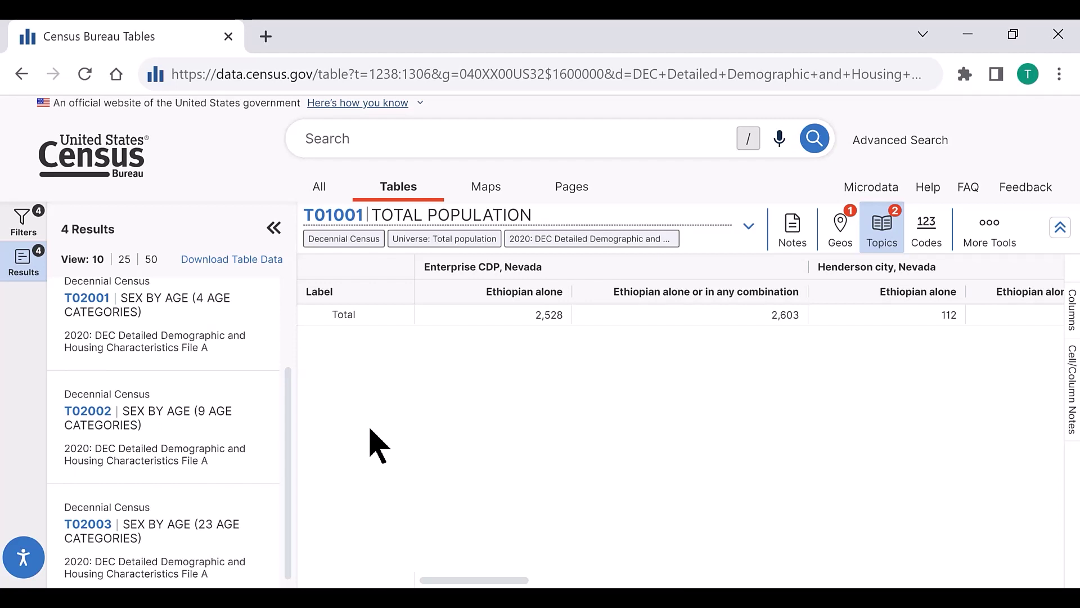
{"action": "key", "text": "ctrl+l"}
{"action": "type", "text": "census.gov"}
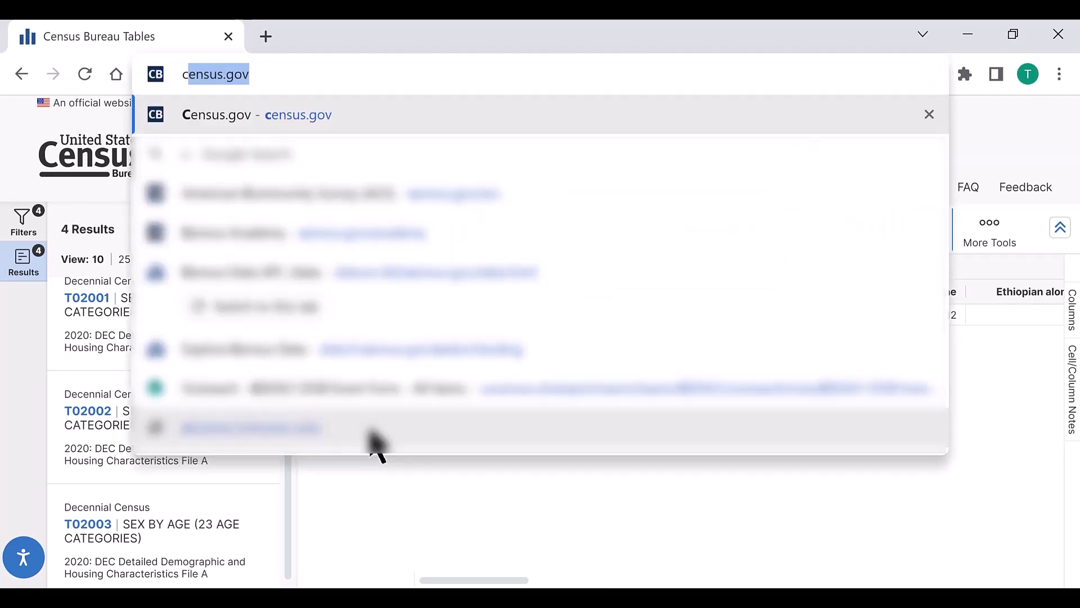
{"action": "key", "text": "Return"}
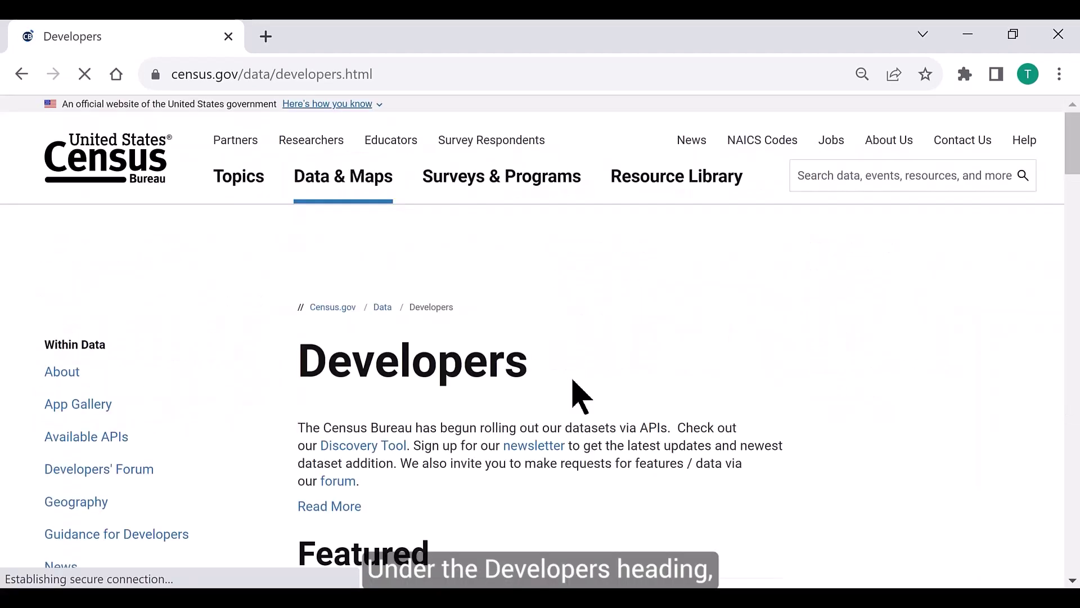
Open the API Discovery Tool page from the Developers page, and load its HTML dataset list, api.census.gov/data.html
{"action": "left_click", "coordinate": [400, 448]}
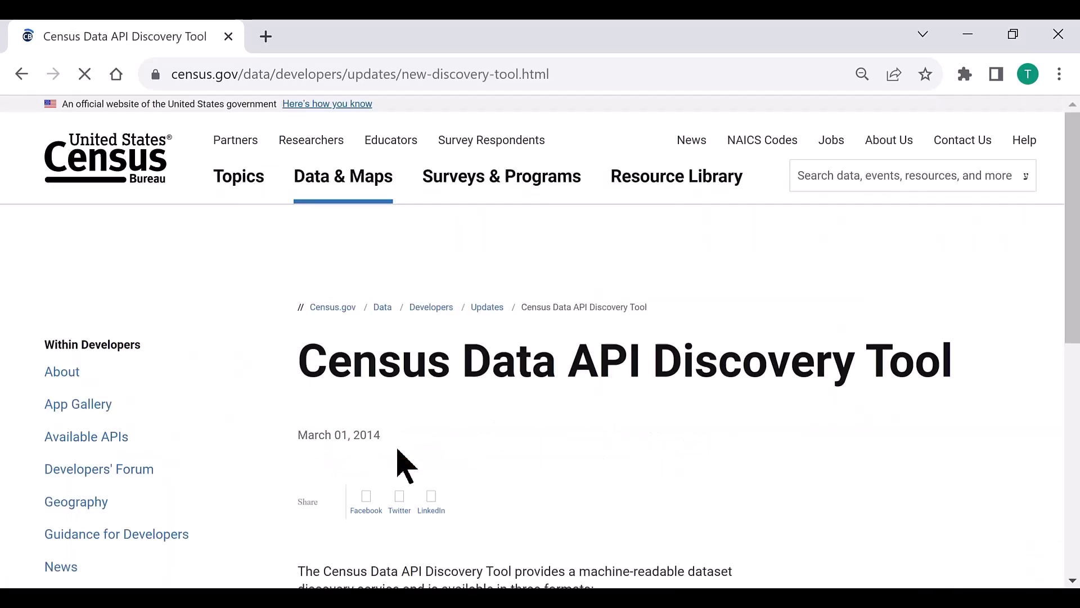
{"action": "scroll", "coordinate": [398, 450], "scroll_direction": "down", "scroll_amount": 4}
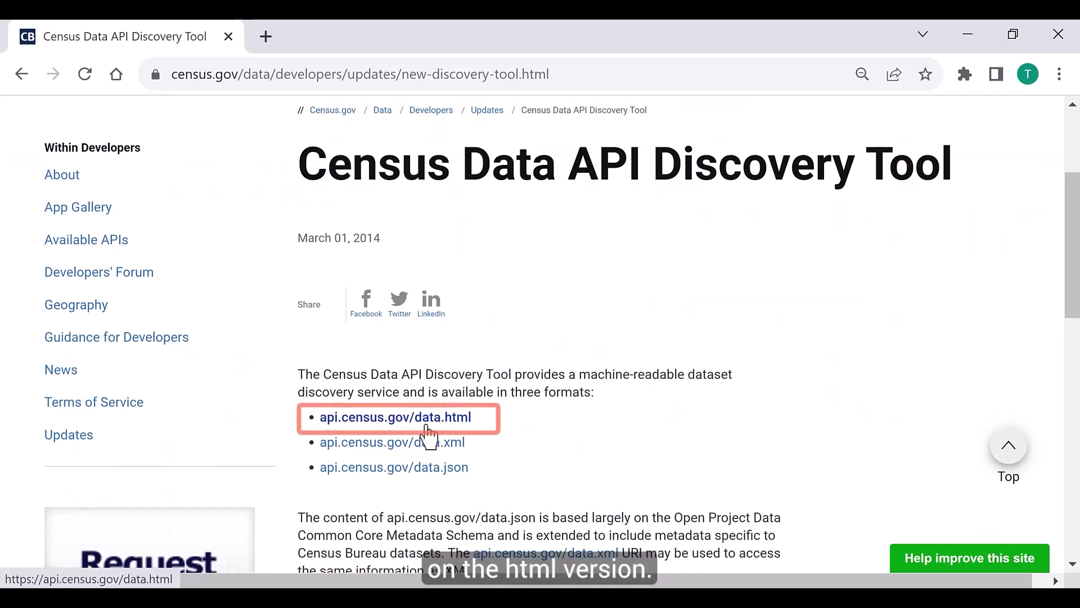
{"action": "left_click", "coordinate": [427, 428]}
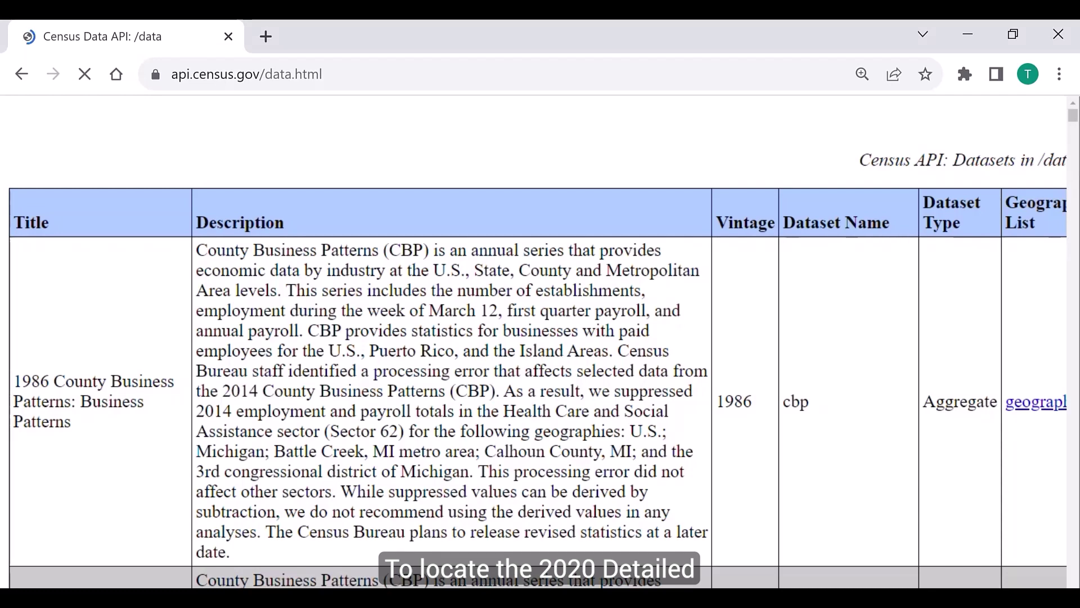
Search the dataset list for "detailed demographic and housing characteristics file a"
{"action": "key", "text": "ctrl+f"}
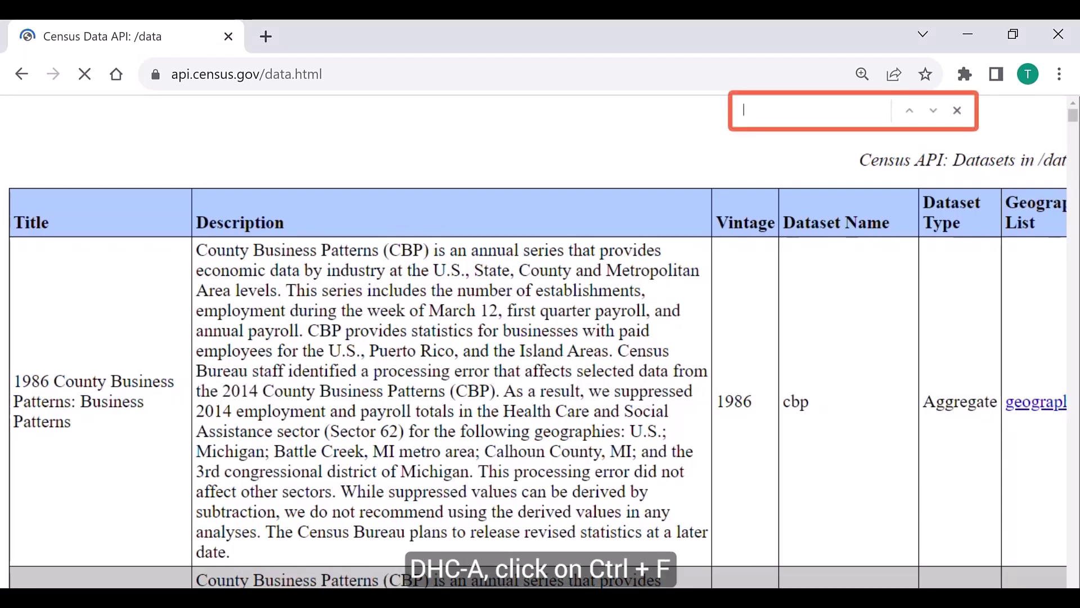
{"action": "type", "text": "detailed "}
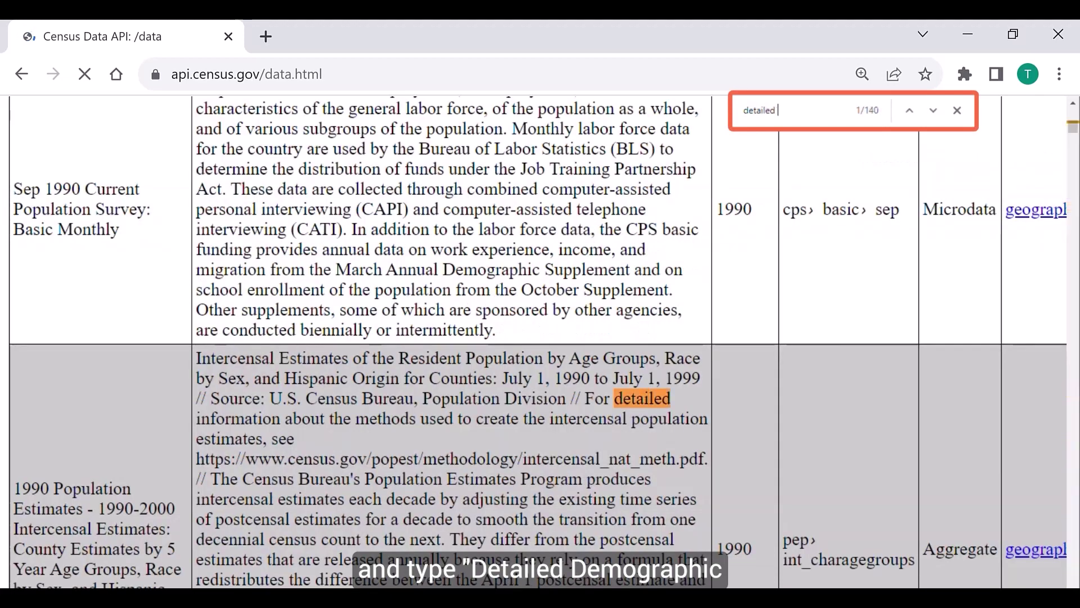
{"action": "type", "text": "demographic "}
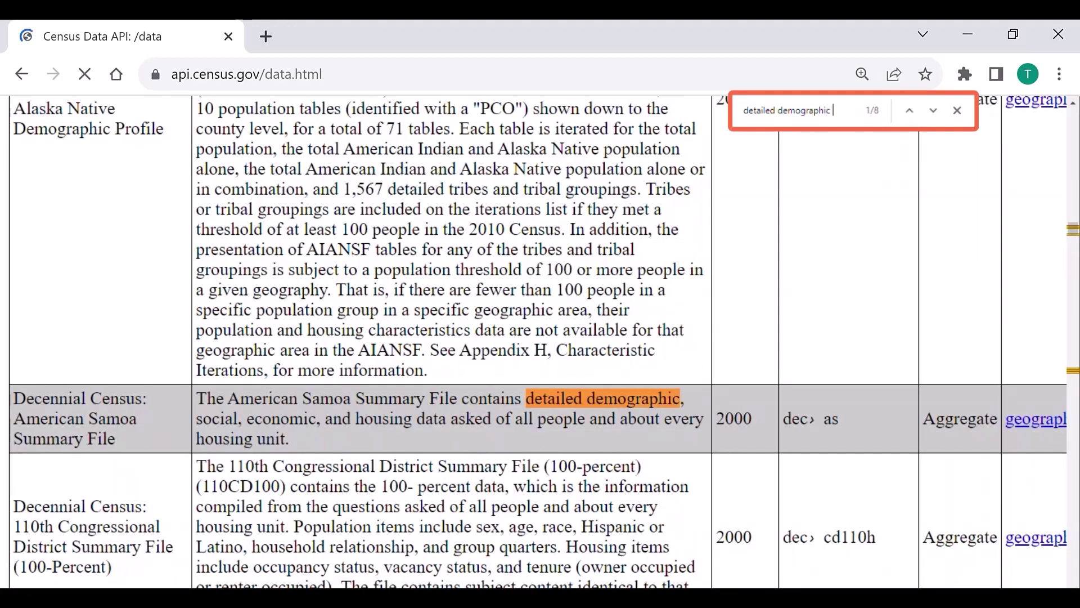
{"action": "type", "text": "and housing "}
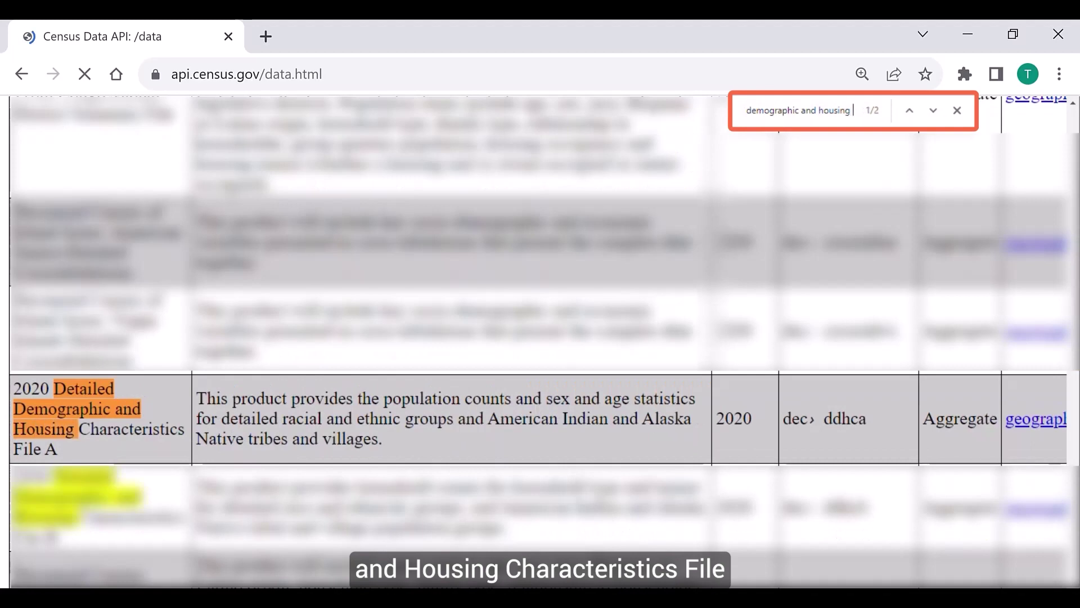
{"action": "type", "text": "charact"}
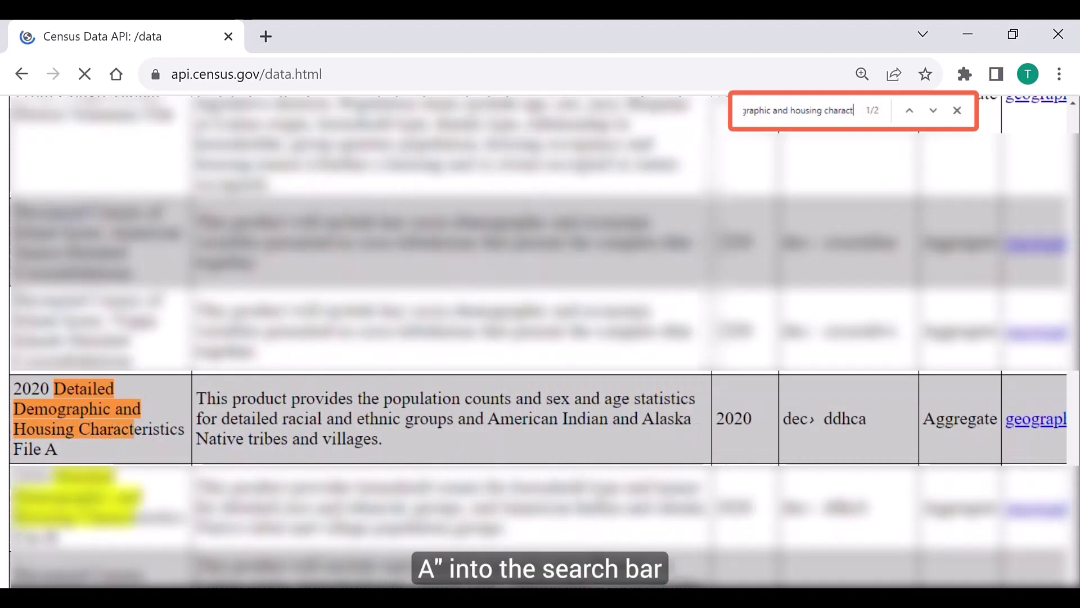
{"action": "type", "text": "eristics"}
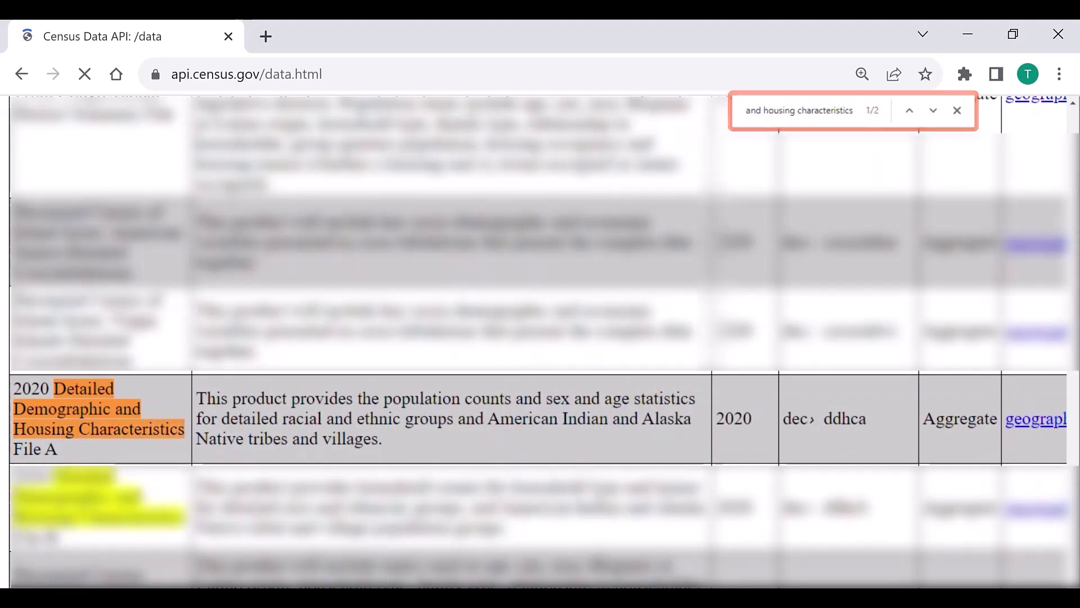
{"action": "type", "text": " file a"}
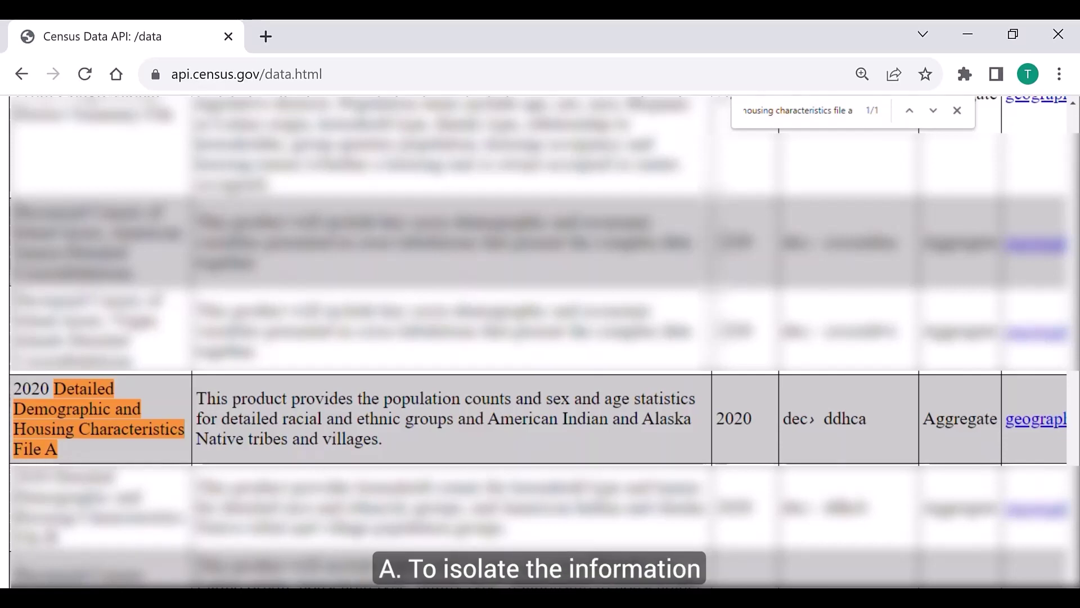
Open the API base URL of the 2020 Detailed DHC-A dataset and load its HTML version, api.census.gov/data/2020/dec/ddhca.html
{"action": "scroll", "coordinate": [535, 338], "scroll_direction": "right", "scroll_amount": 5}
{"action": "scroll", "coordinate": [535, 338], "scroll_direction": "right", "scroll_amount": 15}
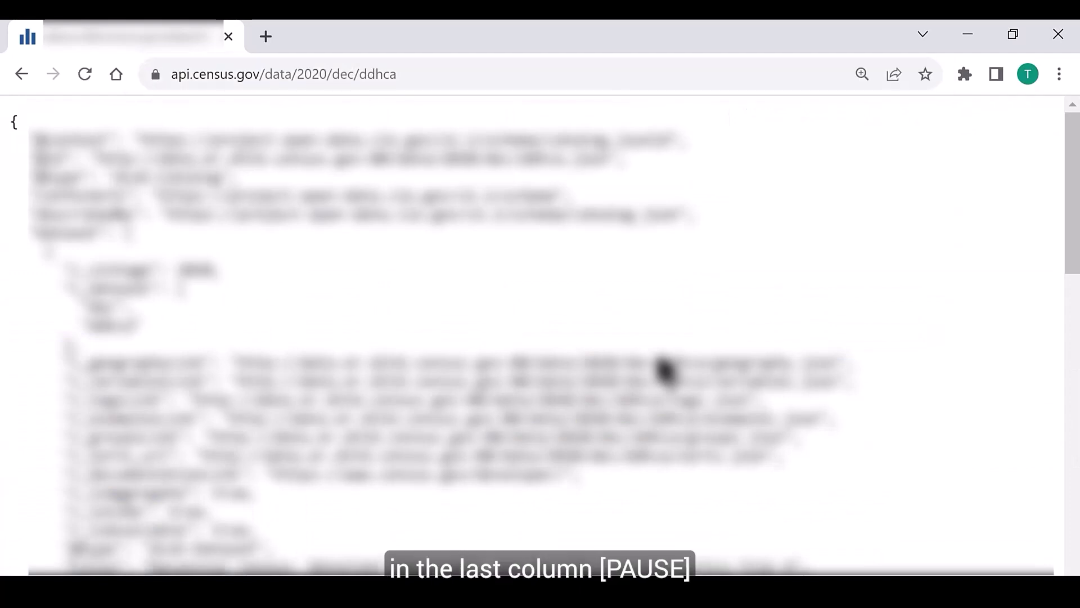
{"action": "key", "text": "ctrl+l"}
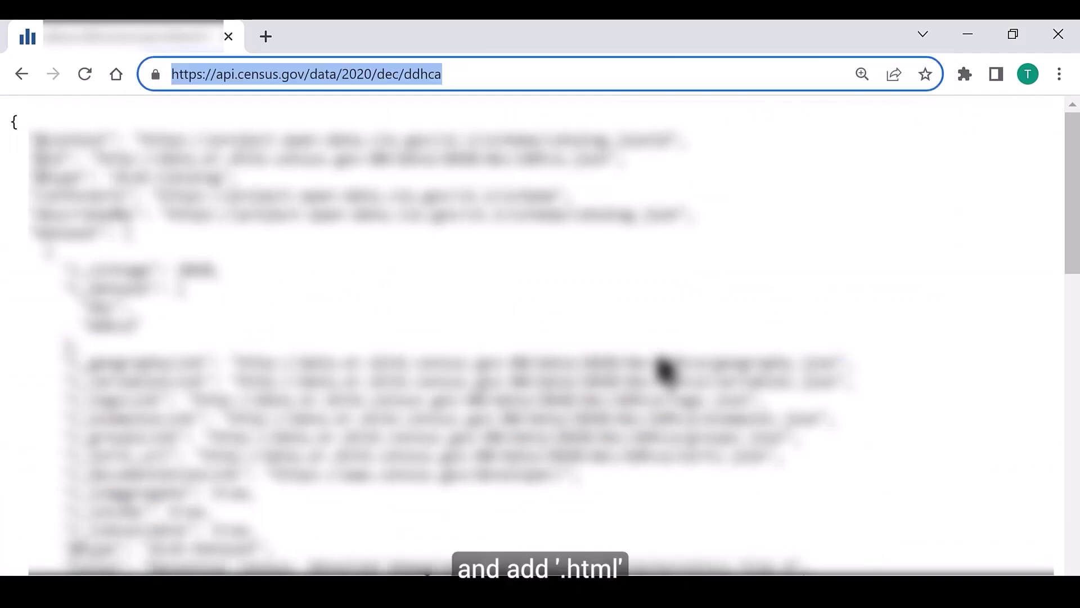
{"action": "key", "text": "End"}
{"action": "type", "text": ".html"}
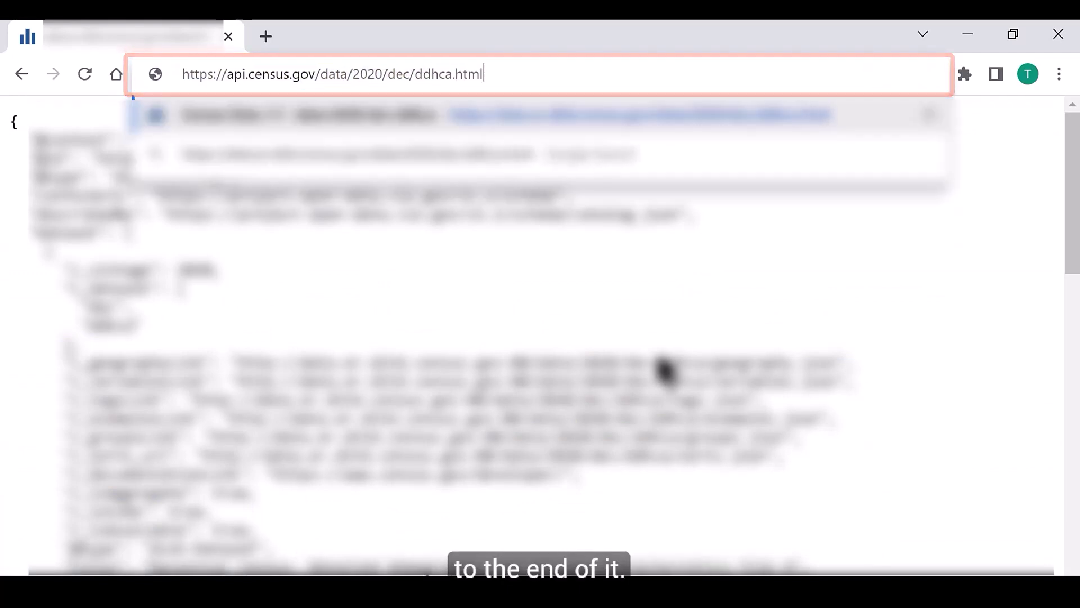
{"action": "key", "text": "Return"}
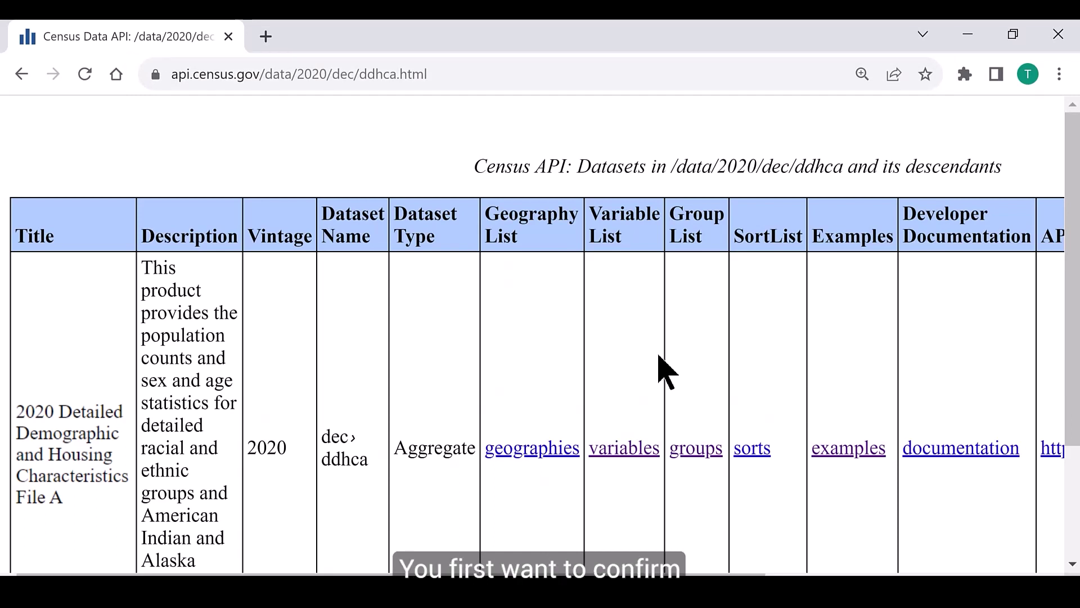
Check the dataset's groups list in a separate tab for the available tables, and close that tab
{"action": "scroll", "coordinate": [662, 363], "scroll_direction": "down", "scroll_amount": 2}
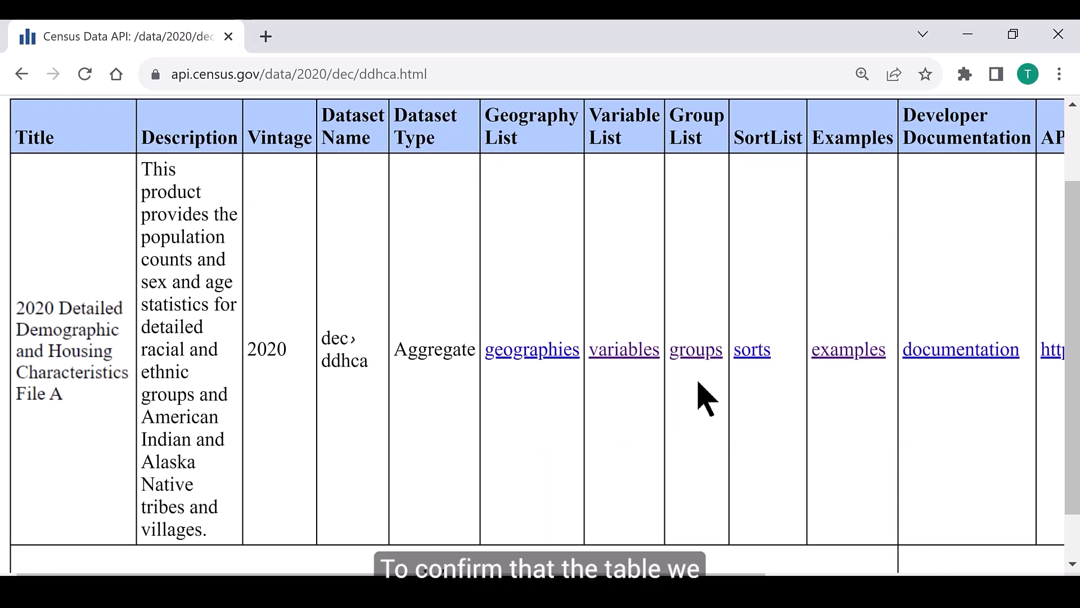
{"action": "left_click", "coordinate": [701, 355]}
{"action": "right_click", "coordinate": [701, 358]}
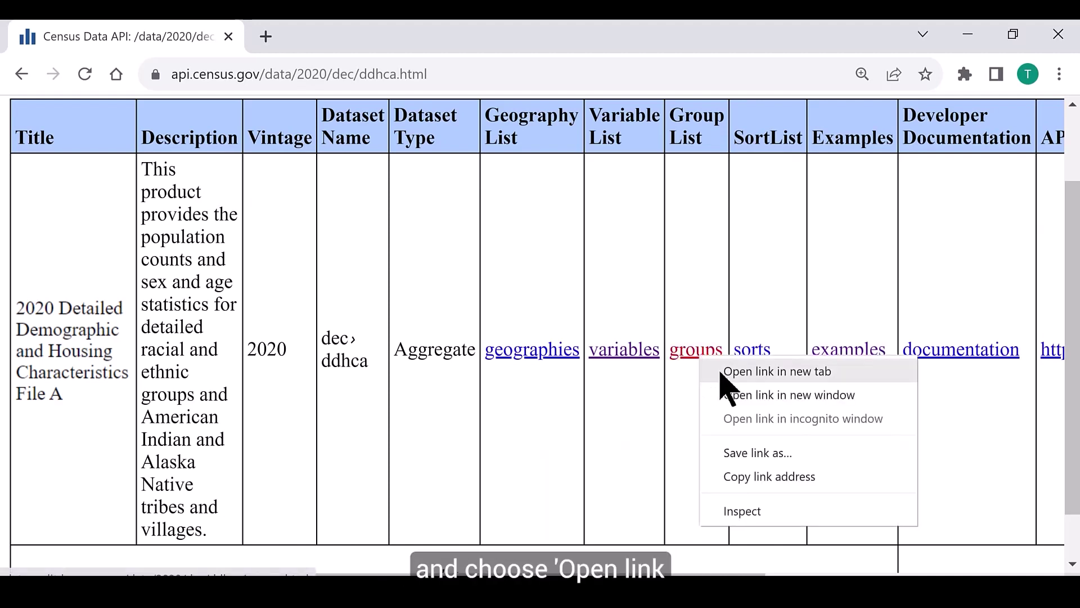
{"action": "left_click", "coordinate": [721, 373]}
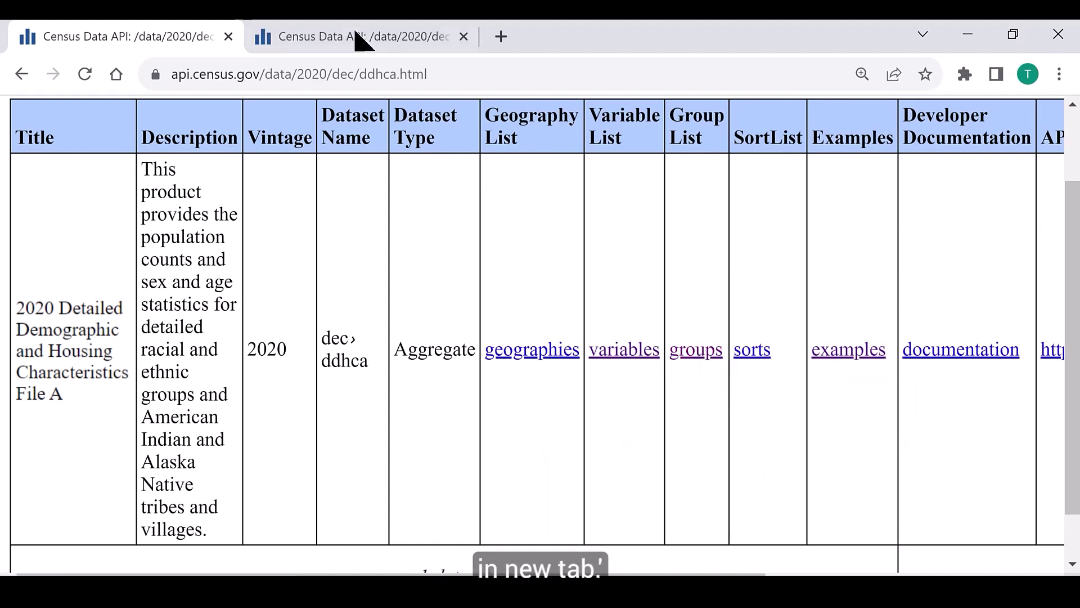
{"action": "left_click", "coordinate": [357, 38]}
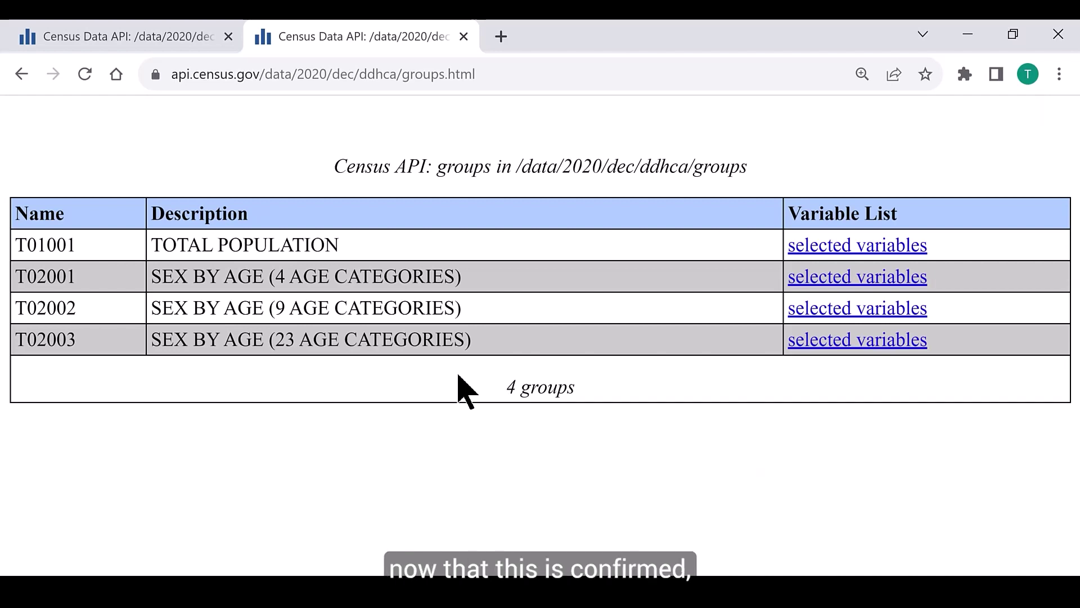
{"action": "left_click", "coordinate": [464, 37]}
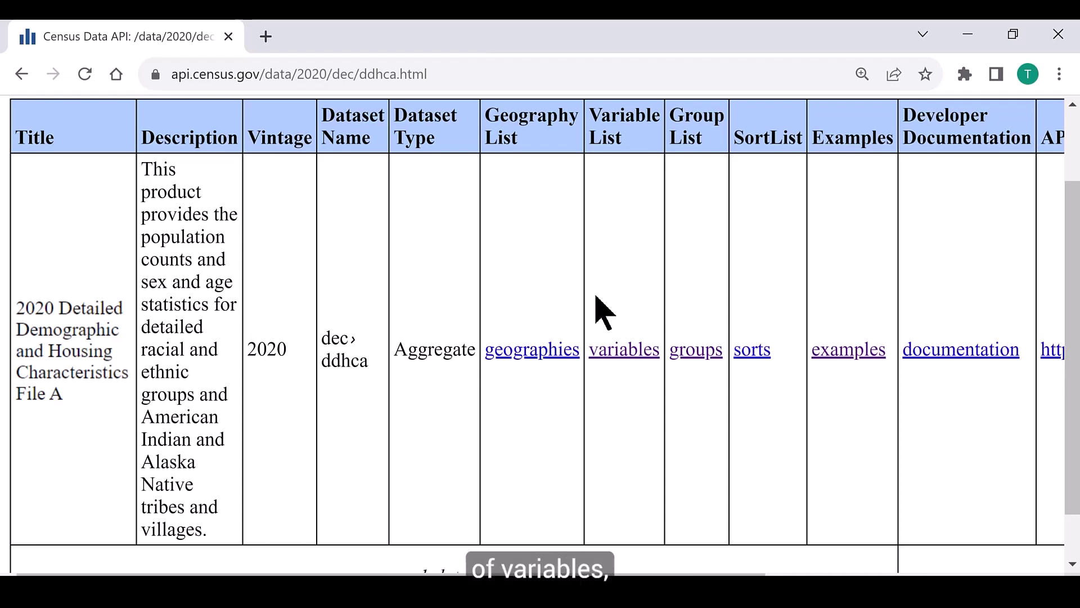
Open the dataset's variables list in a new tab and find the POPGROUP and T01001_001N variables
{"action": "right_click", "coordinate": [621, 353]}
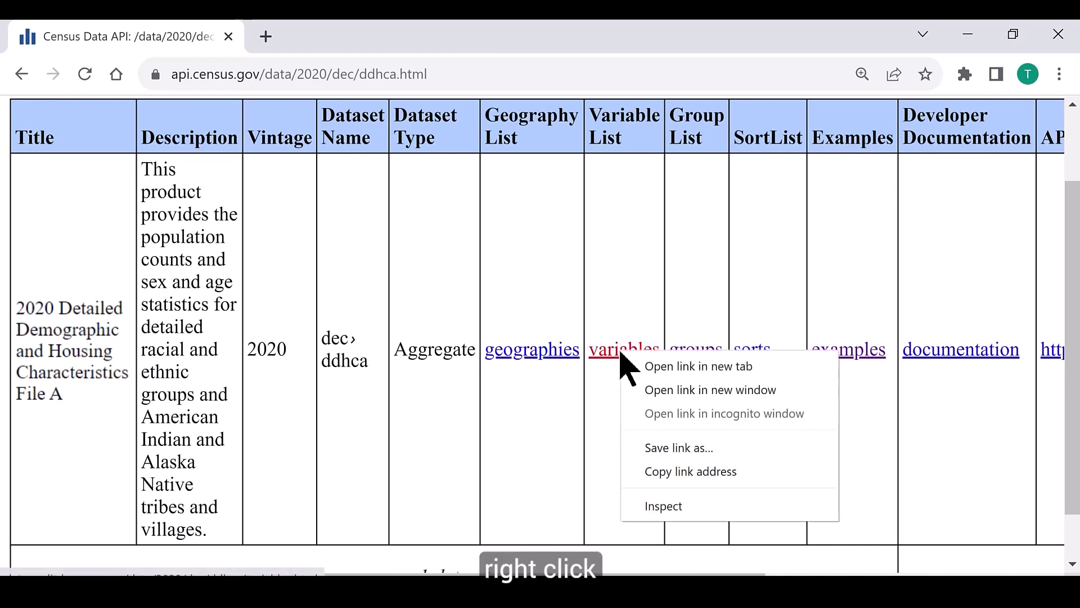
{"action": "left_click", "coordinate": [645, 366]}
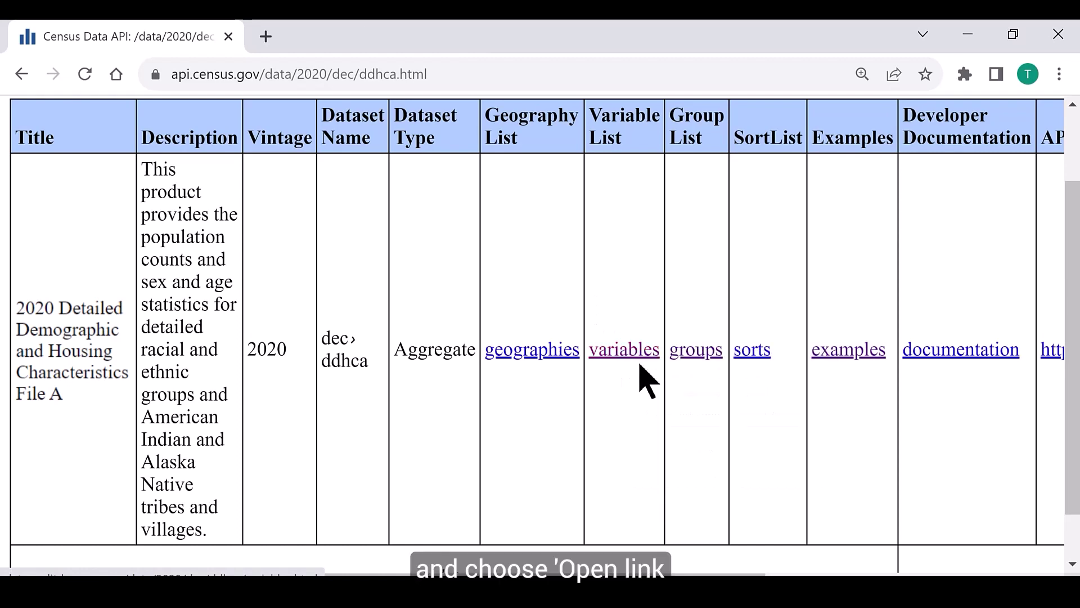
{"action": "left_click", "coordinate": [368, 35]}
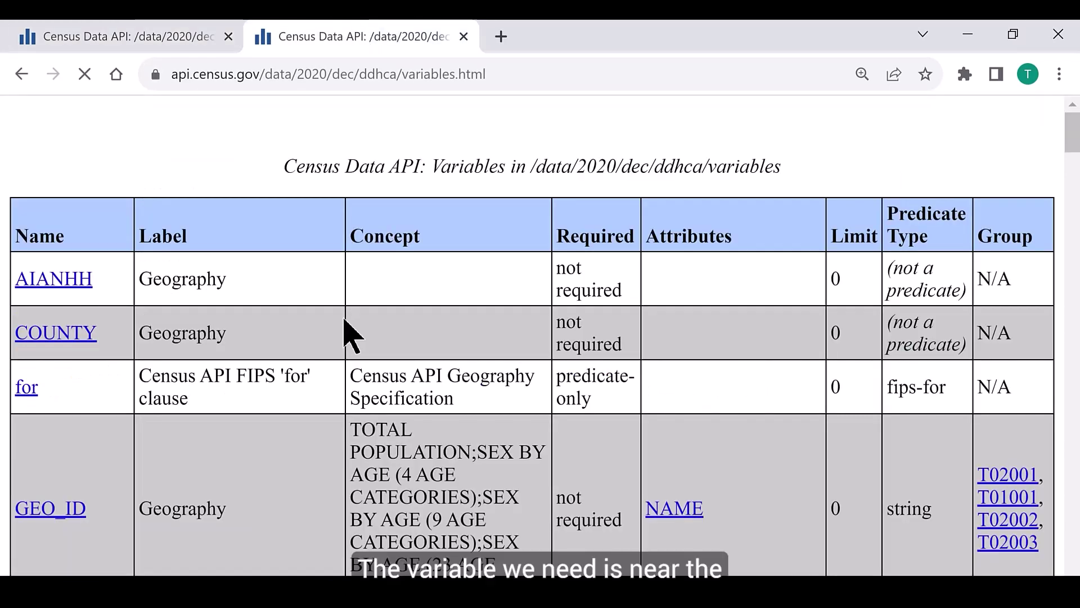
{"action": "scroll", "coordinate": [313, 345], "scroll_direction": "down", "scroll_amount": 5}
{"action": "scroll", "coordinate": [314, 345], "scroll_direction": "down", "scroll_amount": 6}
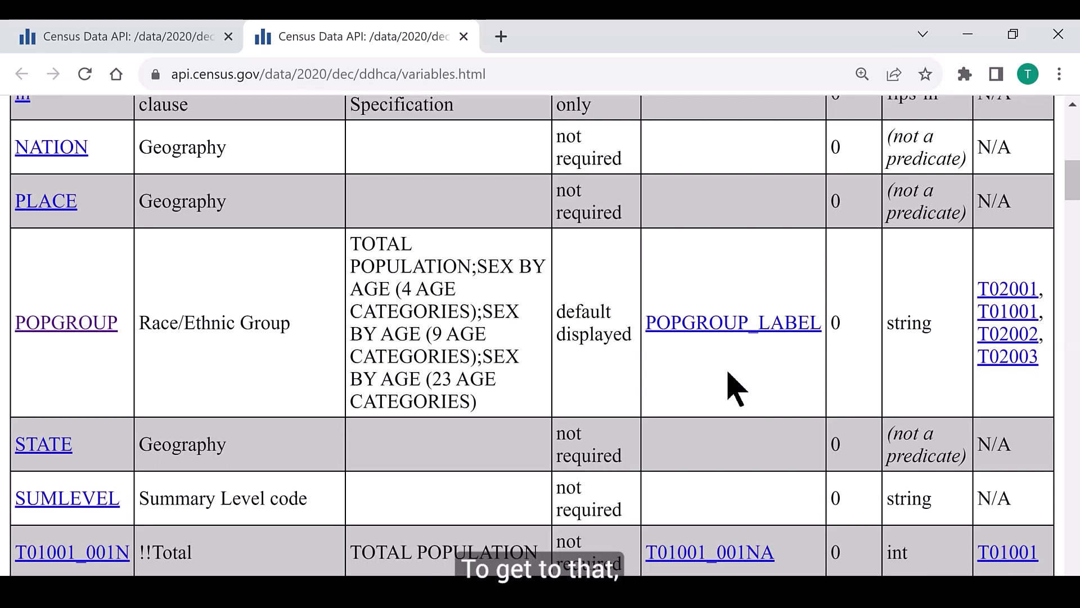
Return to the dataset information page, open its examples list in a new tab and view it at 110% zoom
{"action": "key", "text": "alt+Left"}
{"action": "left_click", "coordinate": [124, 41]}
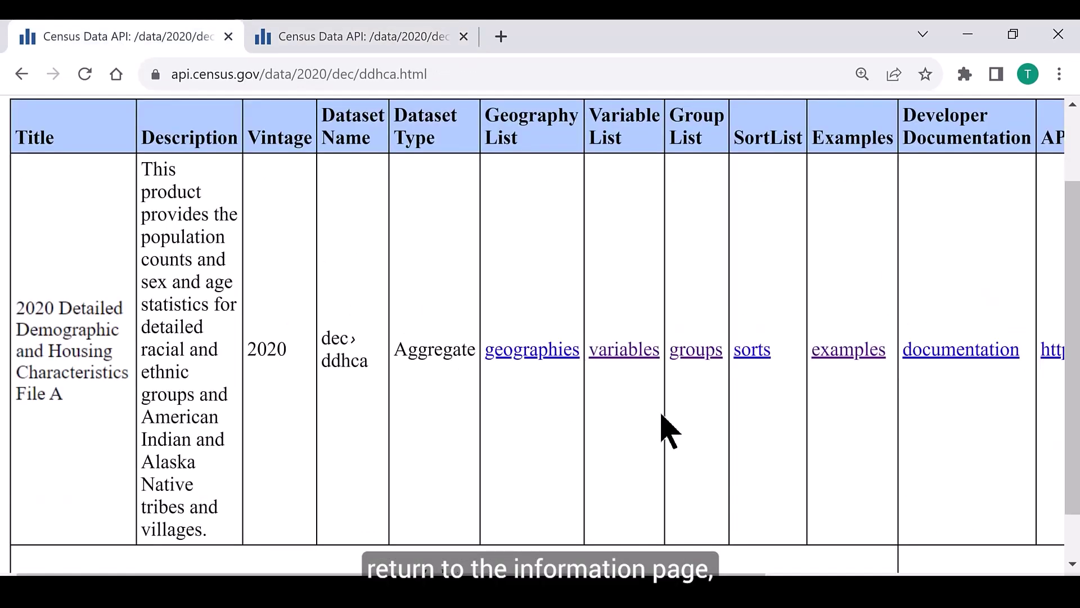
{"action": "right_click", "coordinate": [863, 358]}
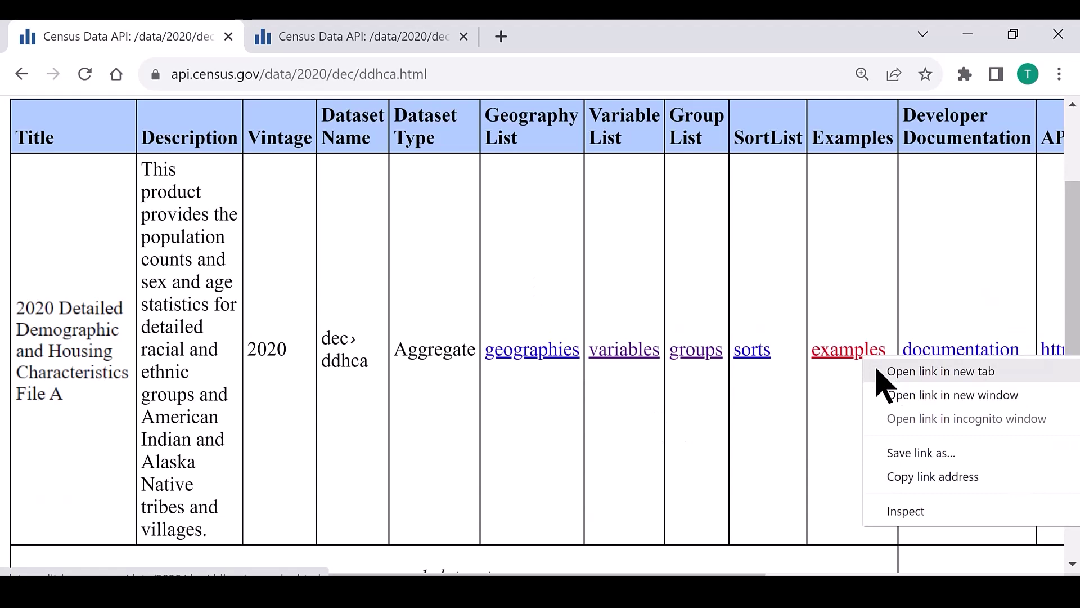
{"action": "left_click", "coordinate": [879, 373]}
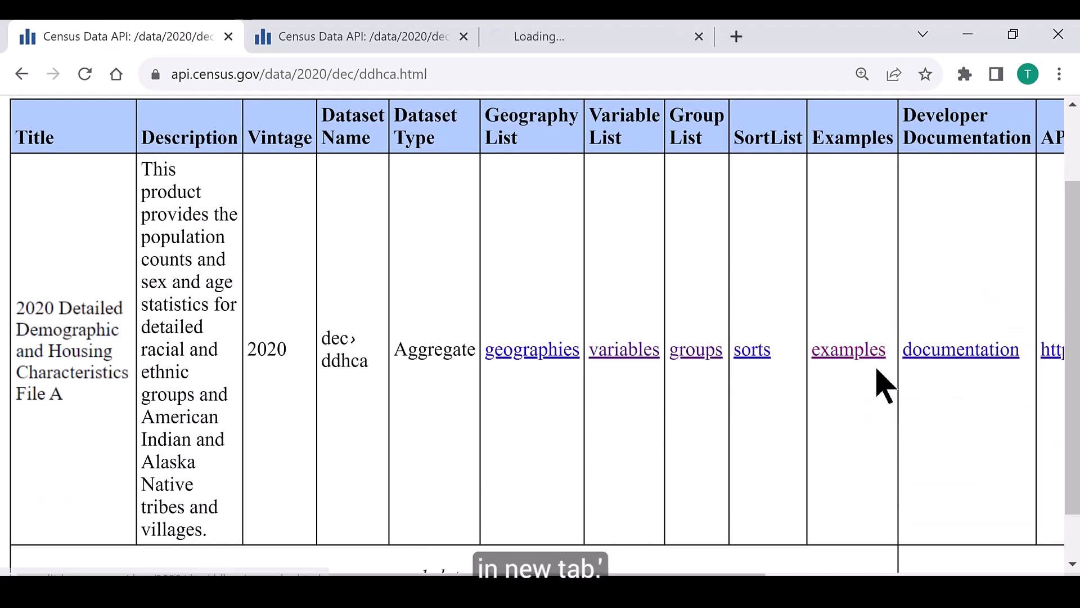
{"action": "left_click", "coordinate": [580, 41]}
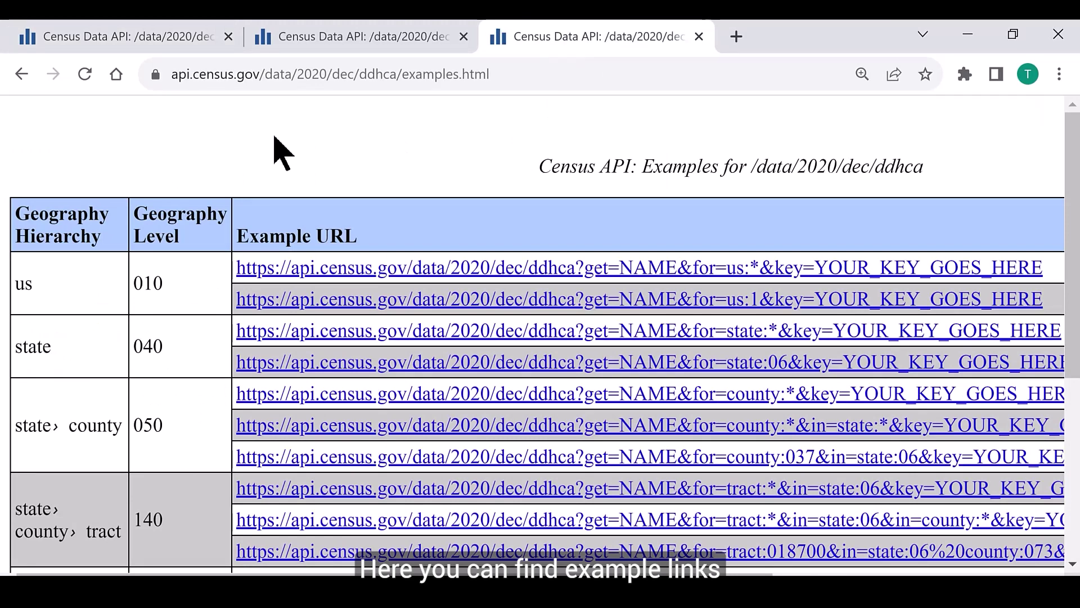
{"action": "scroll", "coordinate": [233, 144], "scroll_direction": "down", "scroll_amount": 2}
{"action": "key", "text": "ctrl+minus"}
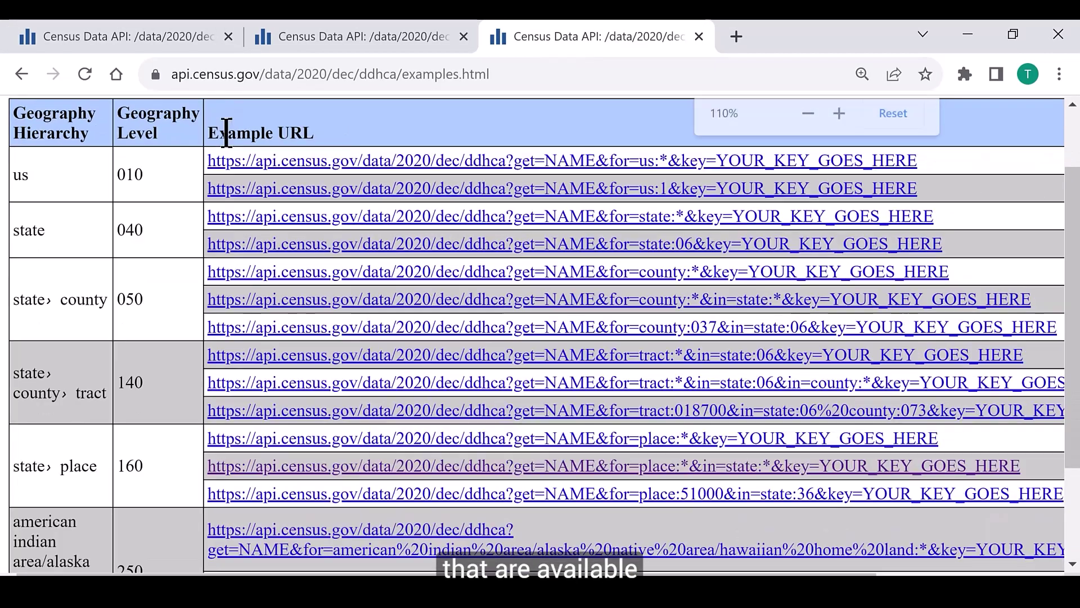
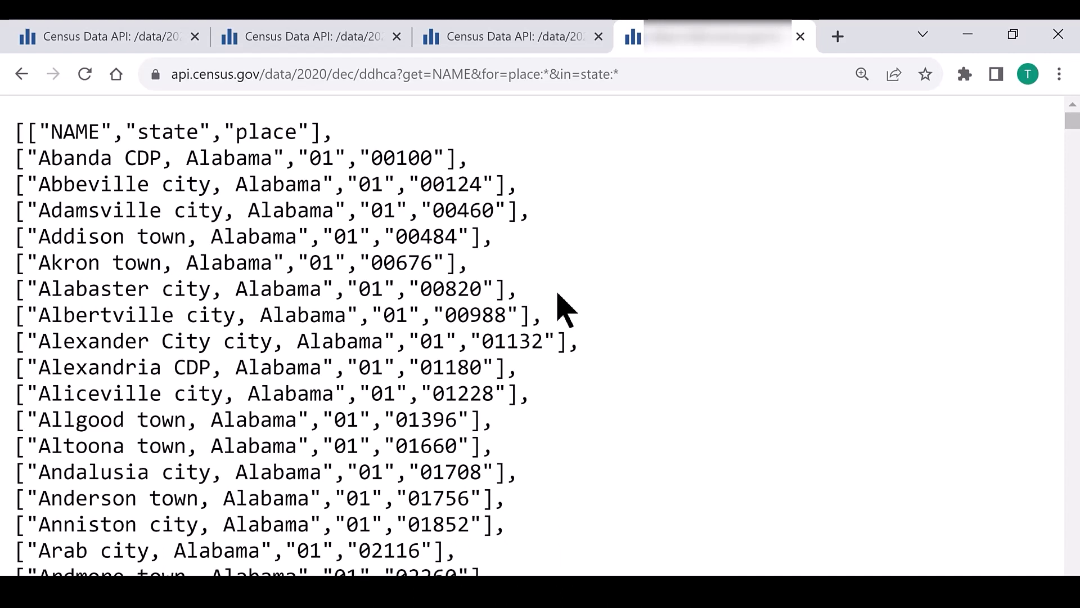
Search the API results for all places in all states for "nevada"
{"action": "key", "text": "ctrl+f"}
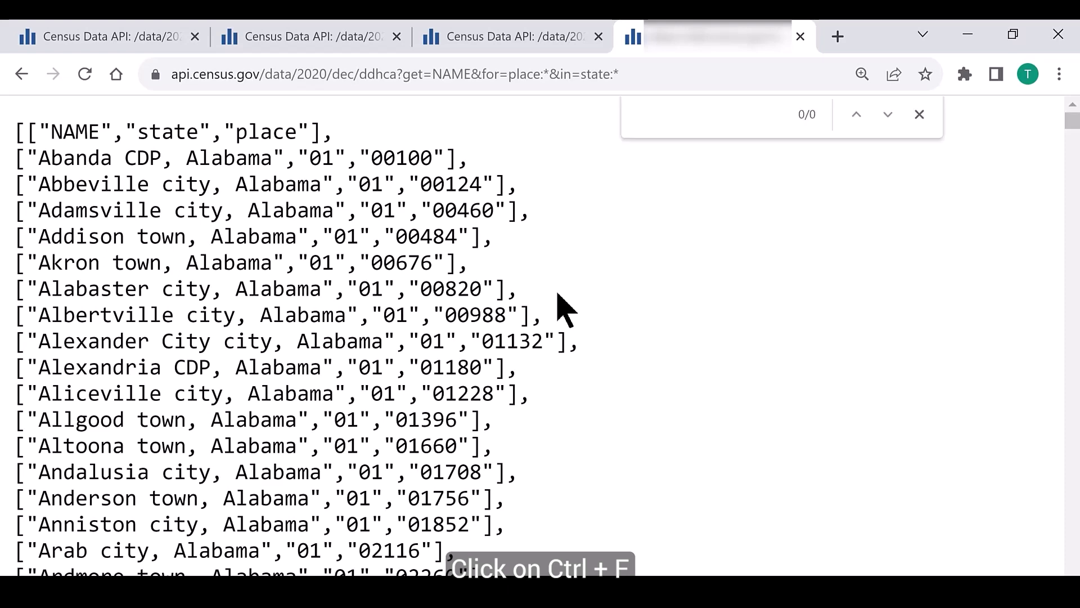
{"action": "type", "text": "nevada"}
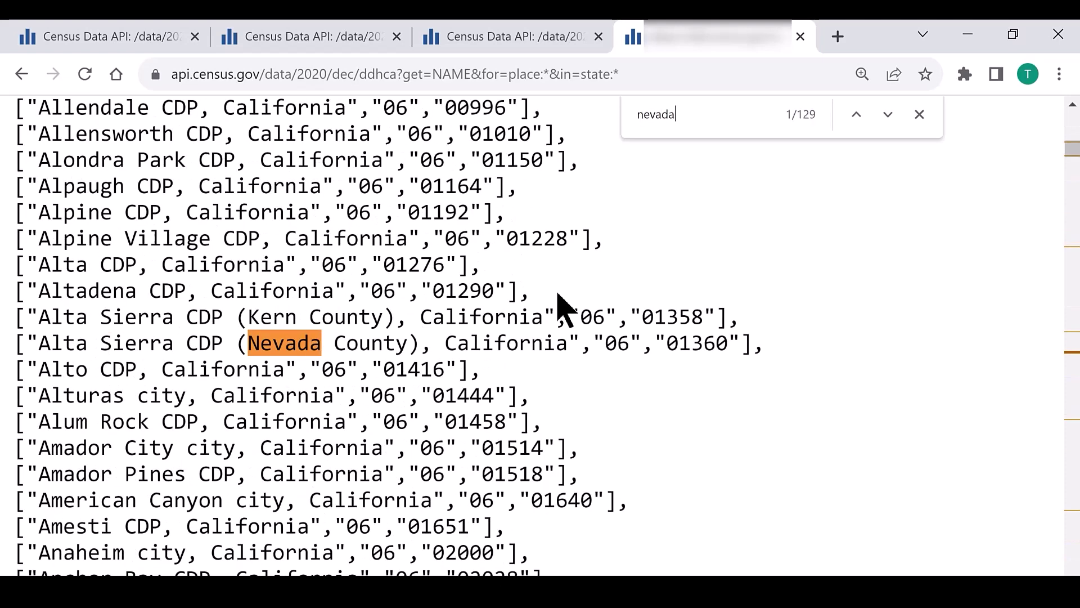
Go through the "nevada" matches to the first place in the state of Nevada and read its state code
{"action": "key", "text": "Return"}
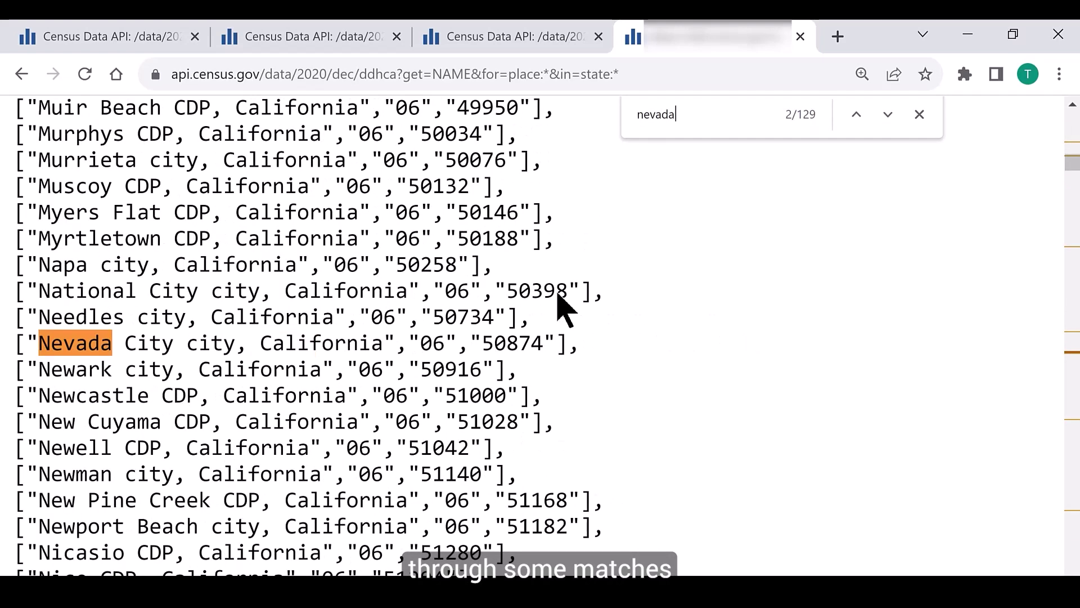
{"action": "key", "text": "Return"}
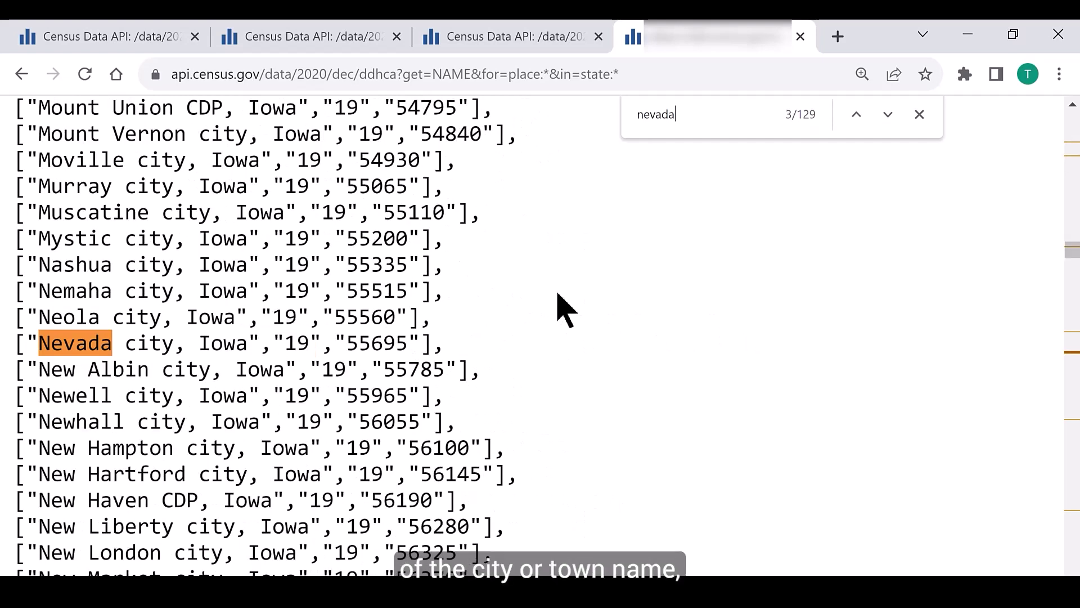
{"action": "key", "text": "Return"}
{"action": "key", "text": "Return"}
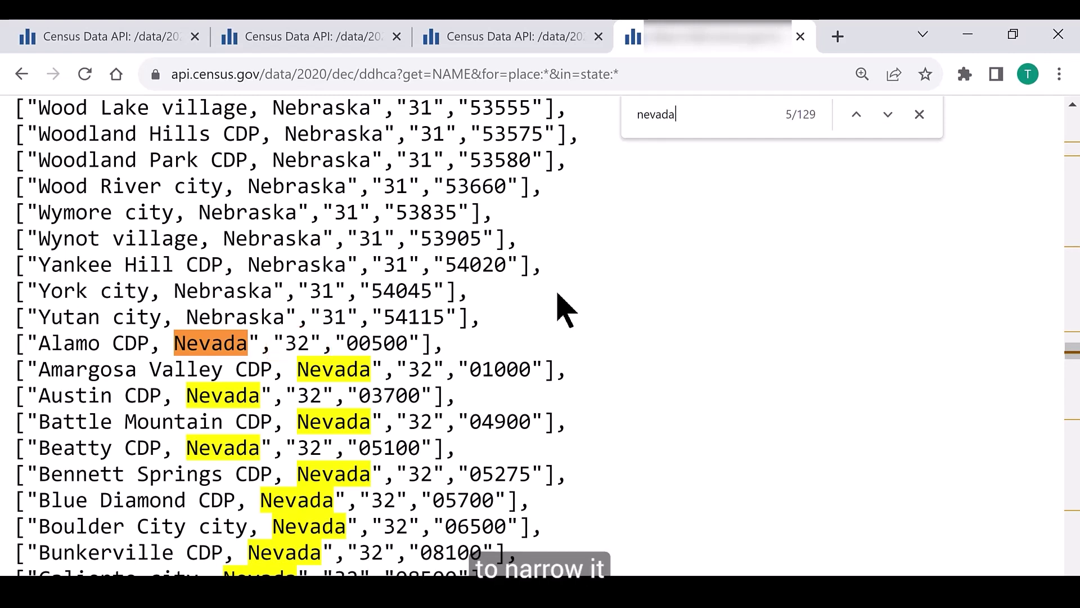
Replace the state wildcard in the query URL with 32, run it and look through the returned places
{"action": "key", "text": "ctrl+l"}
{"action": "key", "text": "End"}
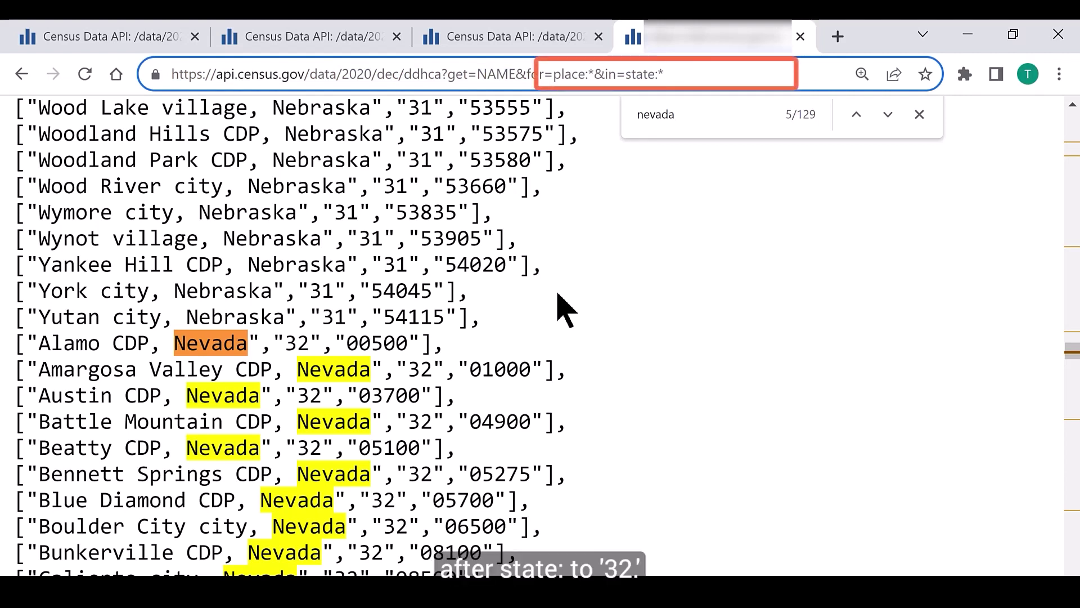
{"action": "key", "text": "BackSpace"}
{"action": "type", "text": "32"}
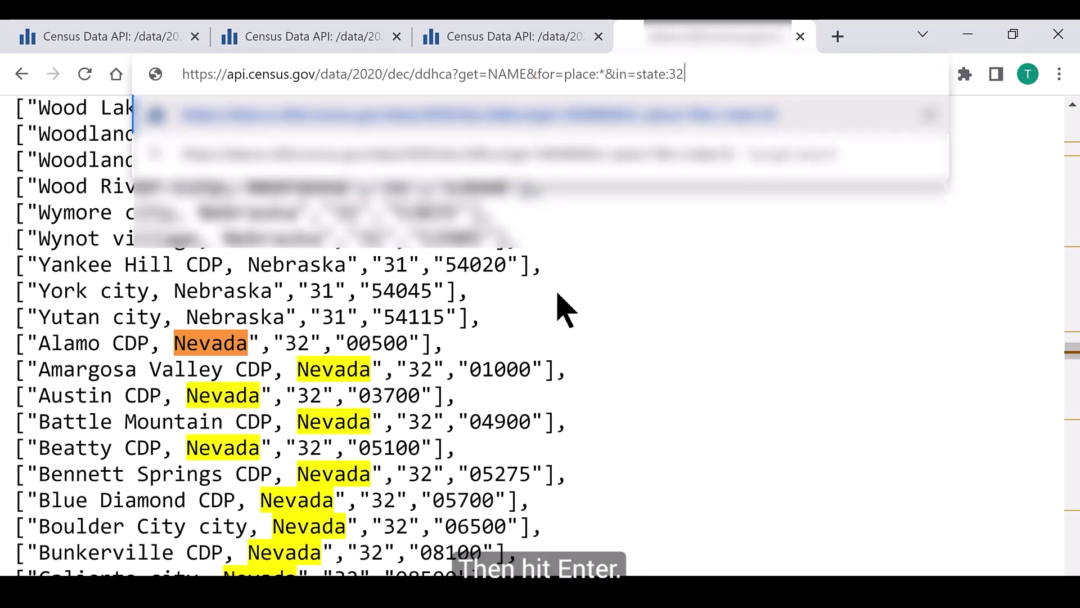
{"action": "key", "text": "Return"}
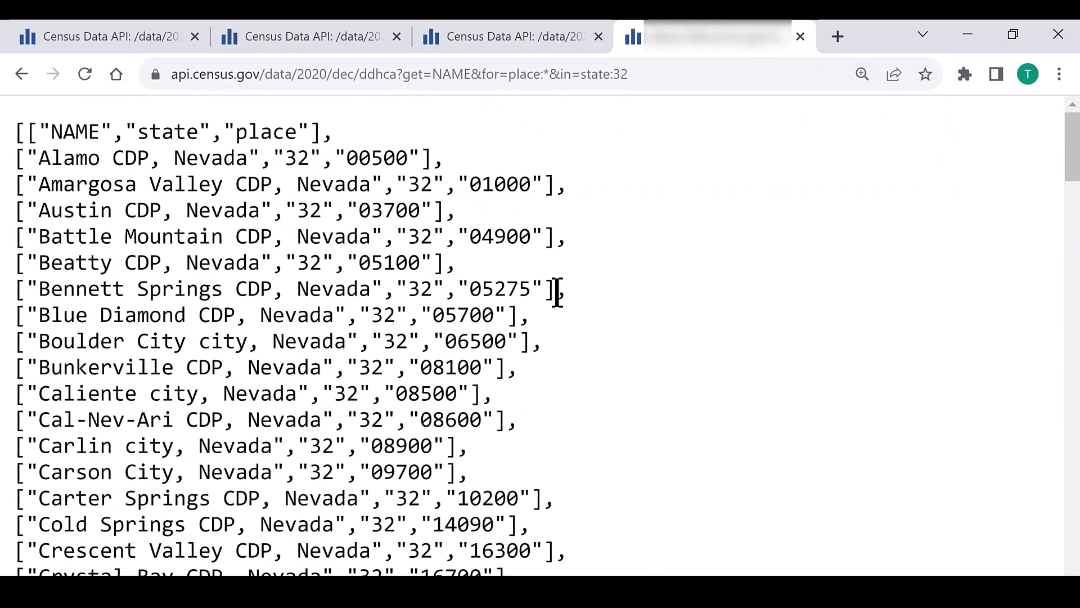
{"action": "scroll", "coordinate": [557, 291], "scroll_direction": "down", "scroll_amount": 5}
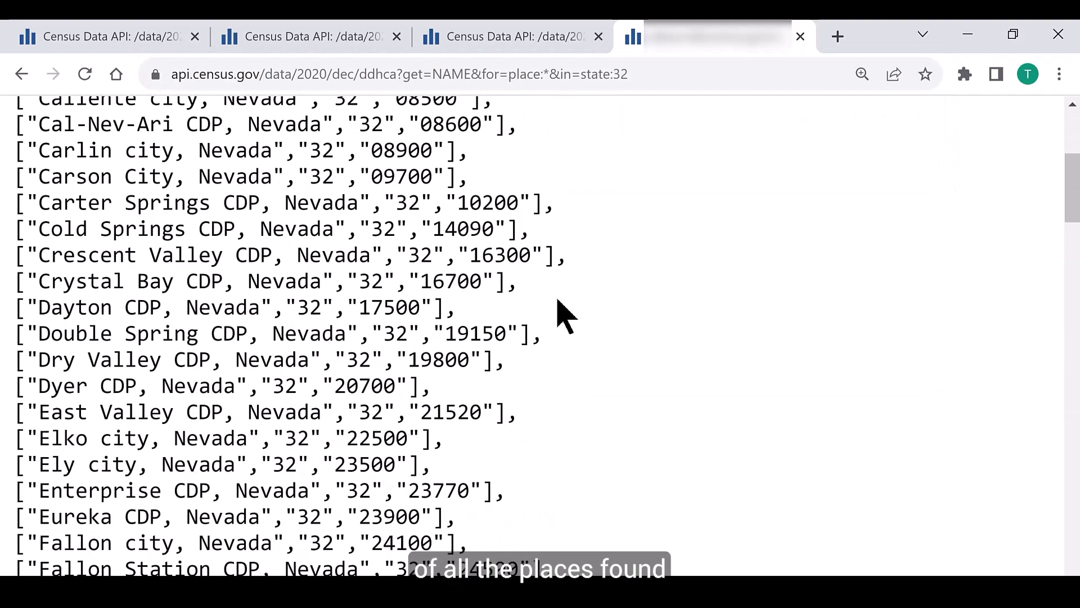
{"action": "scroll", "coordinate": [558, 300], "scroll_direction": "down", "scroll_amount": 2}
{"action": "scroll", "coordinate": [560, 306], "scroll_direction": "up", "scroll_amount": 7}
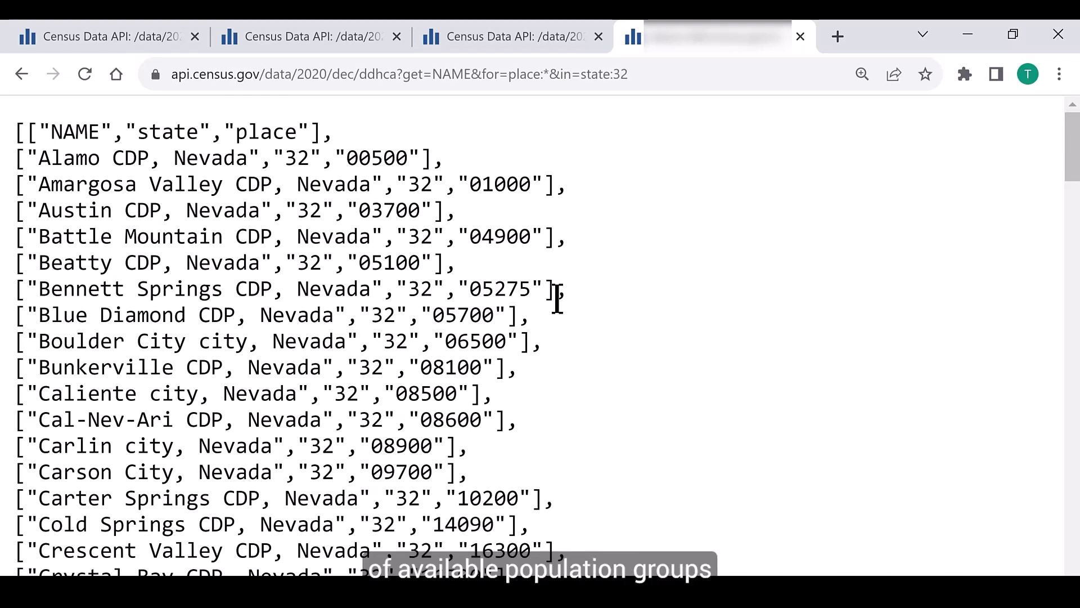
Add the variables POPGROUP and POPGROUP_LABEL after NAME in the query URL and run it
{"action": "key", "text": "ctrl+l"}
{"action": "key", "text": "Right"}
{"action": "key", "text": "Left"}
{"action": "key", "text": "Left"}
{"action": "key", "text": "Left"}
{"action": "key", "text": "Left"}
{"action": "key", "text": "Left"}
{"action": "key", "text": "Left"}
{"action": "key", "text": "Left"}
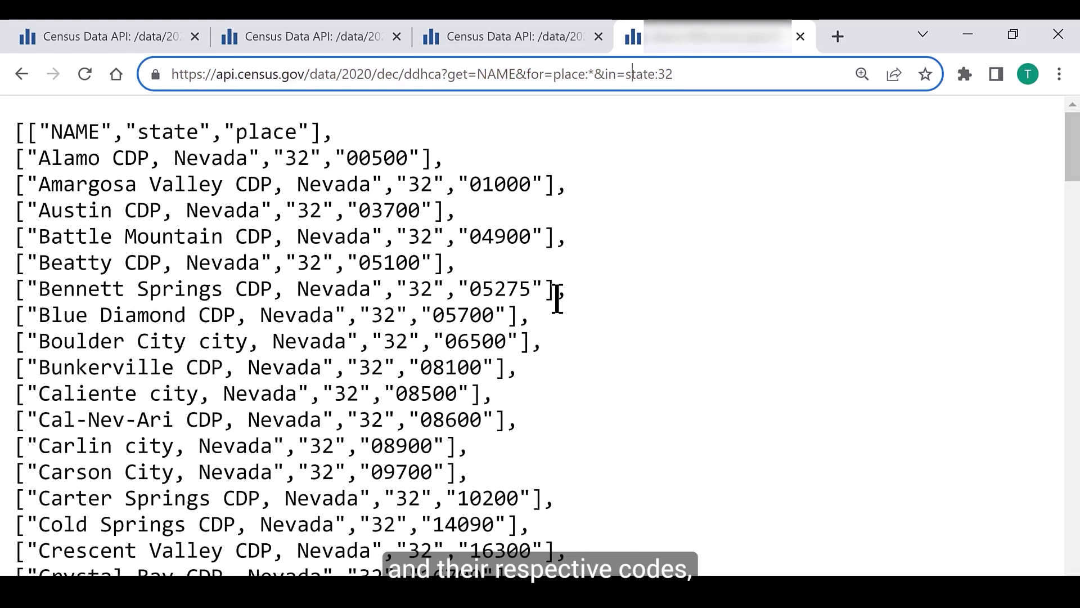
{"action": "key", "text": "Left"}
{"action": "key", "text": "Left"}
{"action": "key", "text": "Left"}
{"action": "key", "text": "Left"}
{"action": "key", "text": "Left"}
{"action": "key", "text": "Left"}
{"action": "key", "text": "Left"}
{"action": "key", "text": "Left"}
{"action": "key", "text": "Left"}
{"action": "key", "text": "Left"}
{"action": "key", "text": "Left"}
{"action": "key", "text": "Left"}
{"action": "key", "text": "Left"}
{"action": "key", "text": "Left"}
{"action": "key", "text": "Left"}
{"action": "key", "text": "Left"}
{"action": "key", "text": "Left"}
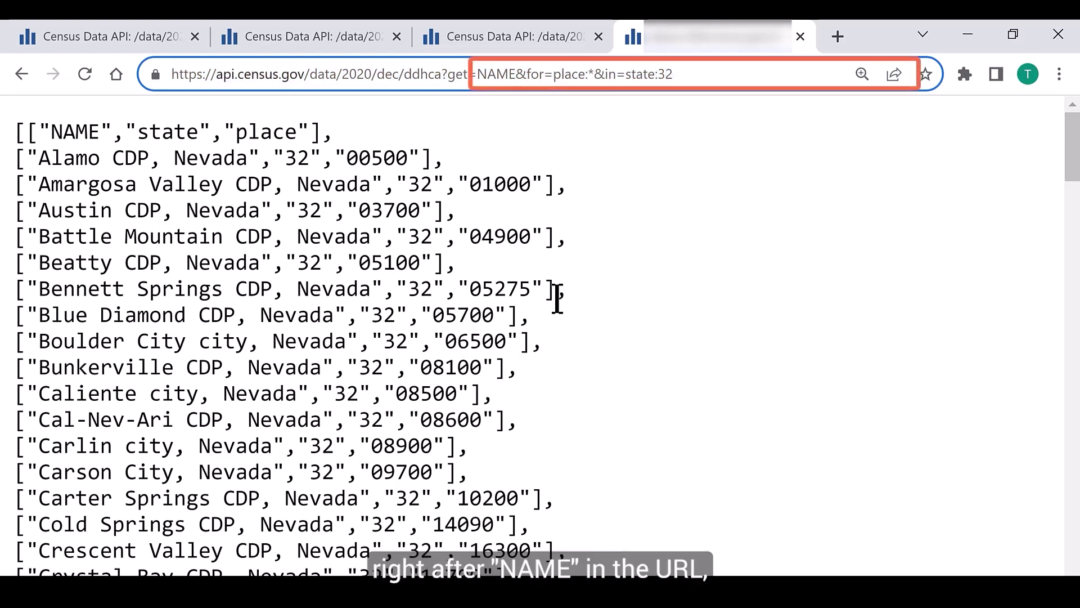
{"action": "type", "text": ","}
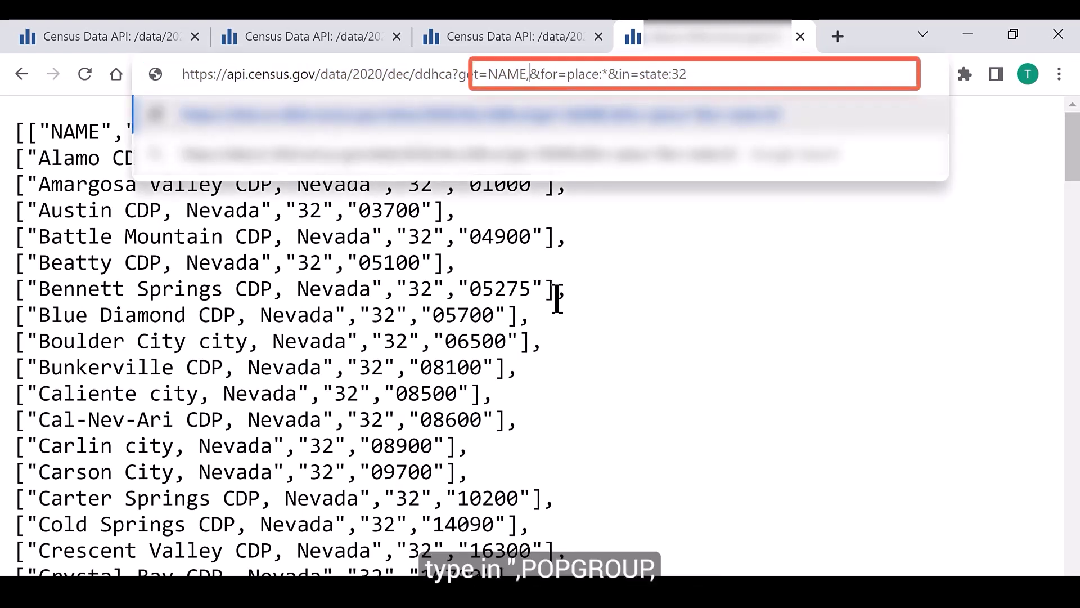
{"action": "type", "text": "POPGR"}
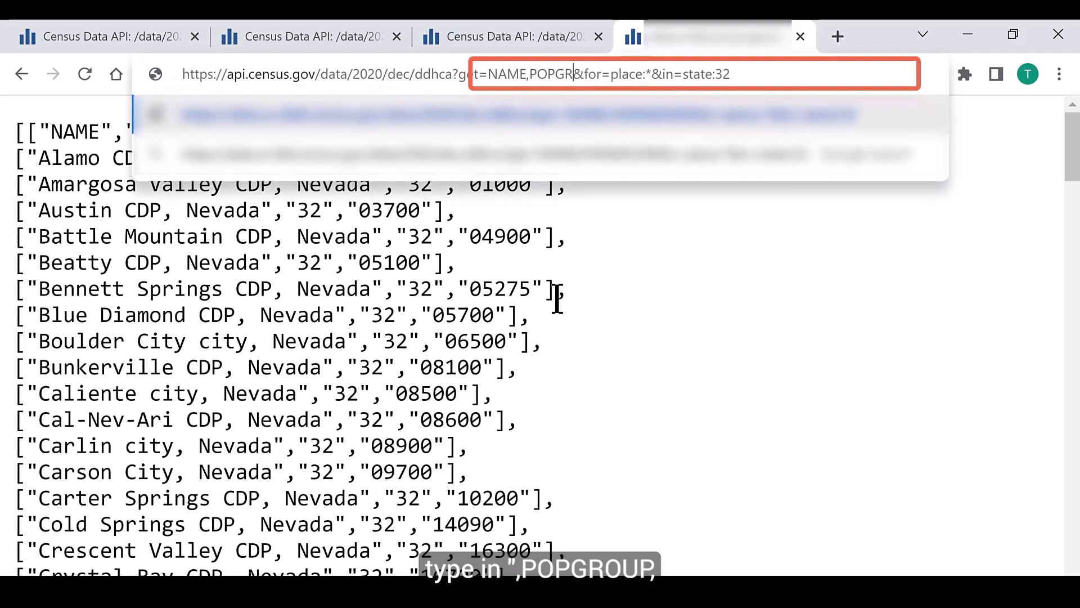
{"action": "type", "text": "OUP,PO"}
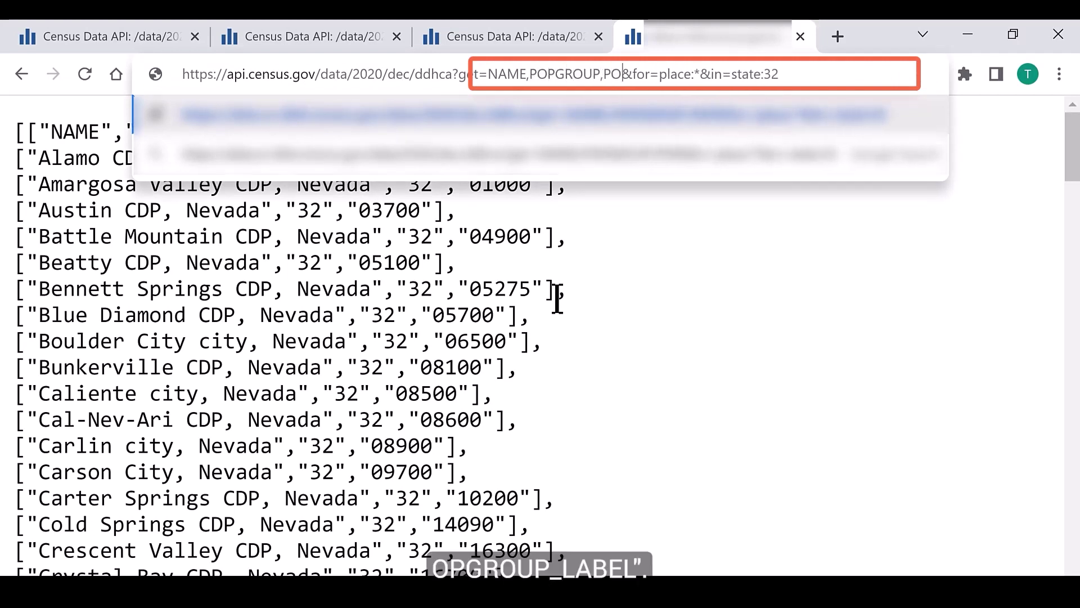
{"action": "type", "text": "PGROUP_L"}
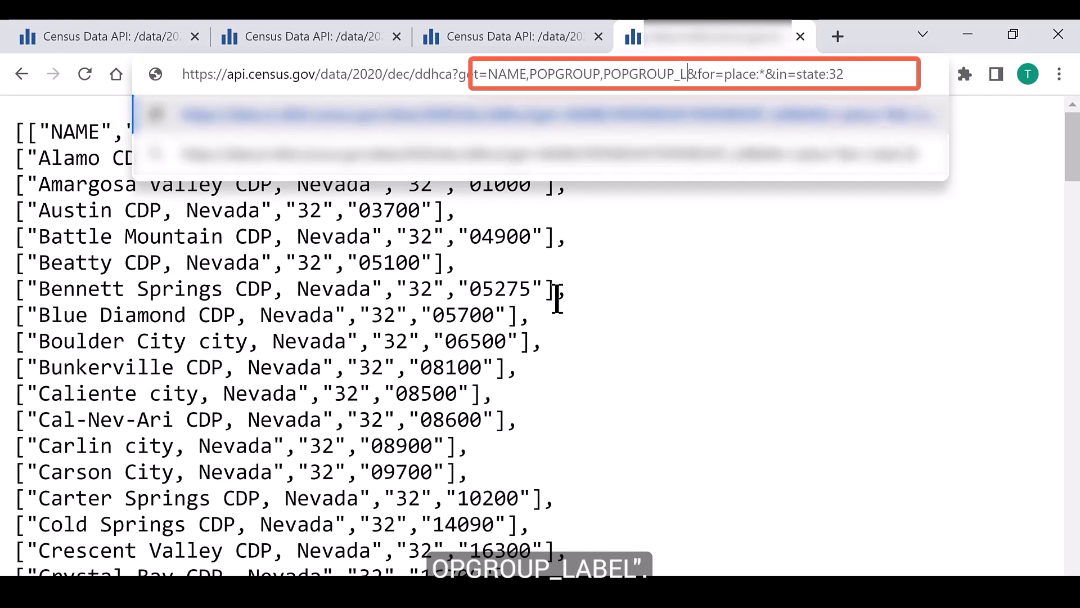
{"action": "type", "text": "ABEL"}
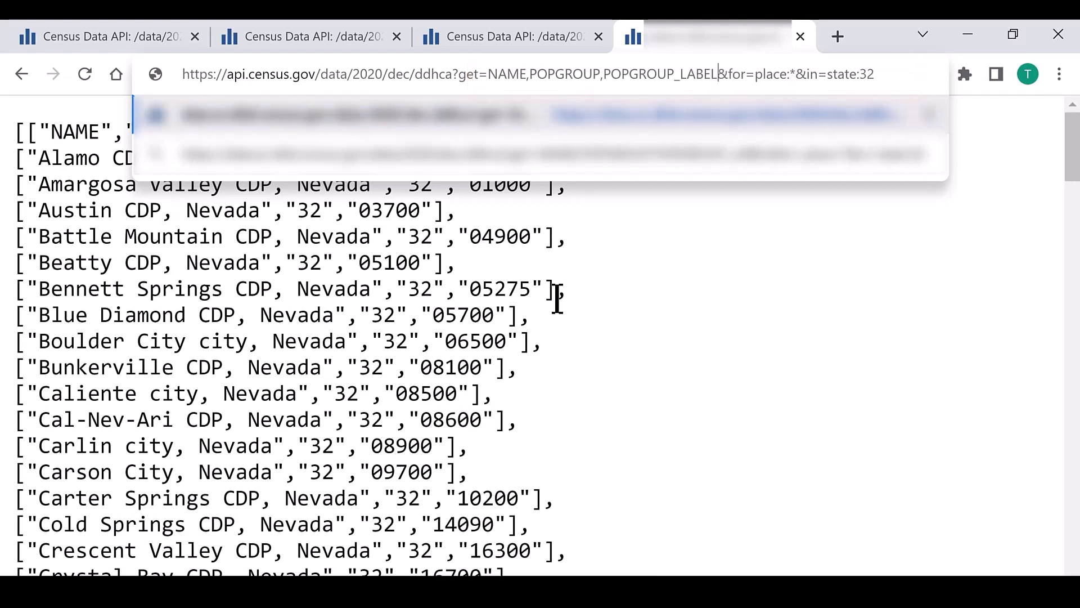
{"action": "key", "text": "Return"}
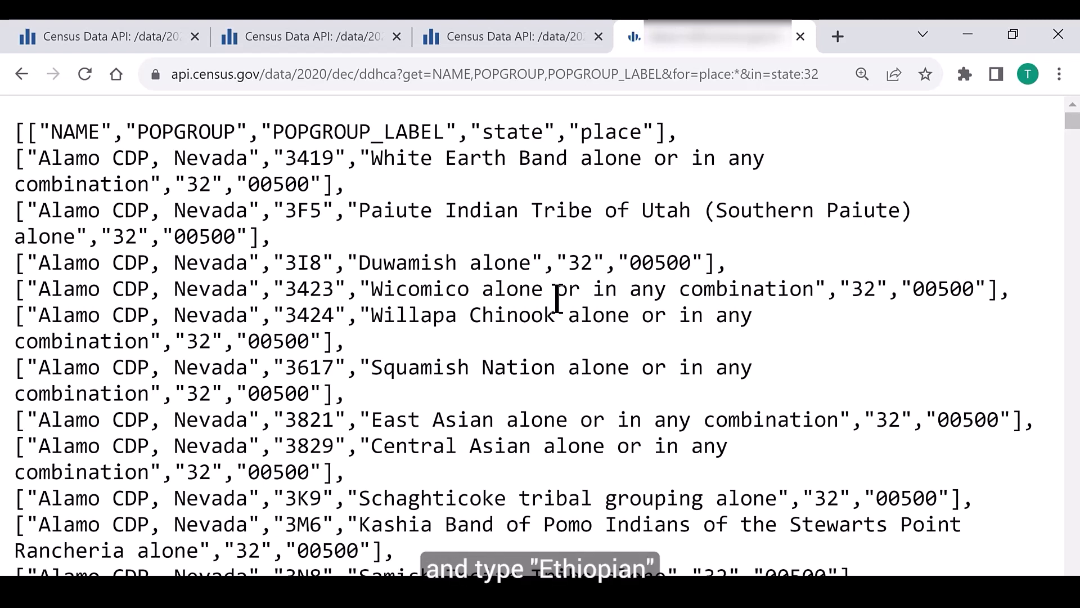
Search the results for "ethiopian" and find the codes for Ethiopian alone and Ethiopian alone or in any combination
{"action": "key", "text": "ctrl+f"}
{"action": "type", "text": "ethi"}
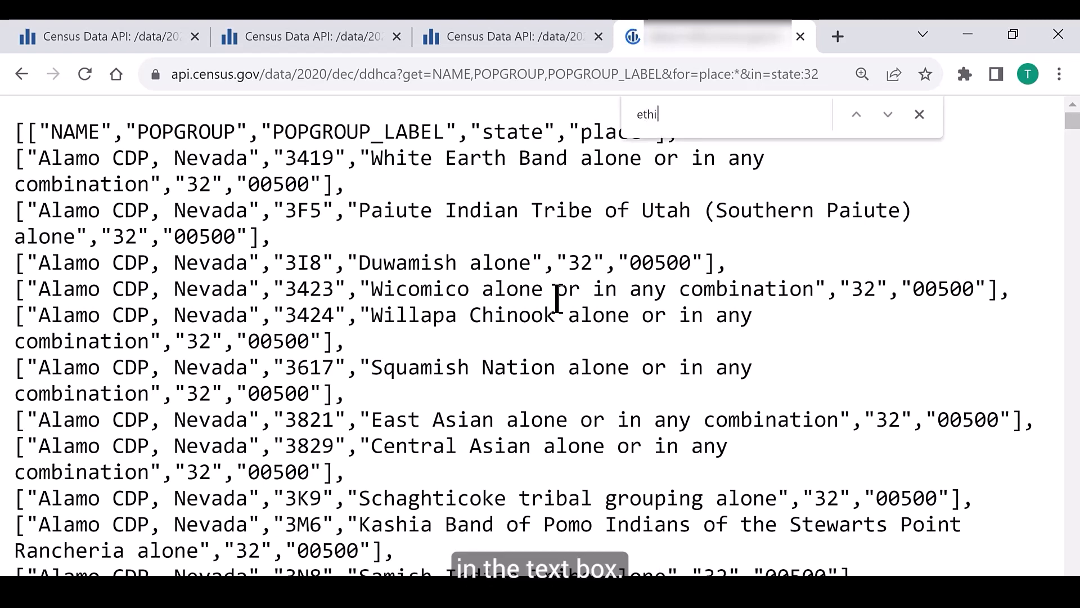
{"action": "type", "text": "opian"}
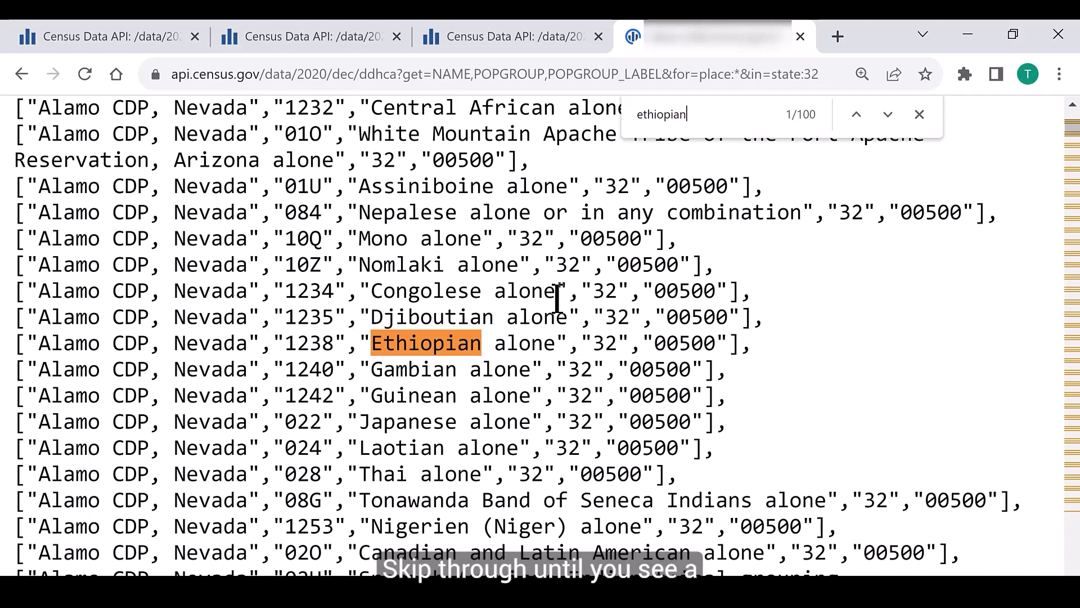
{"action": "key", "text": "Return"}
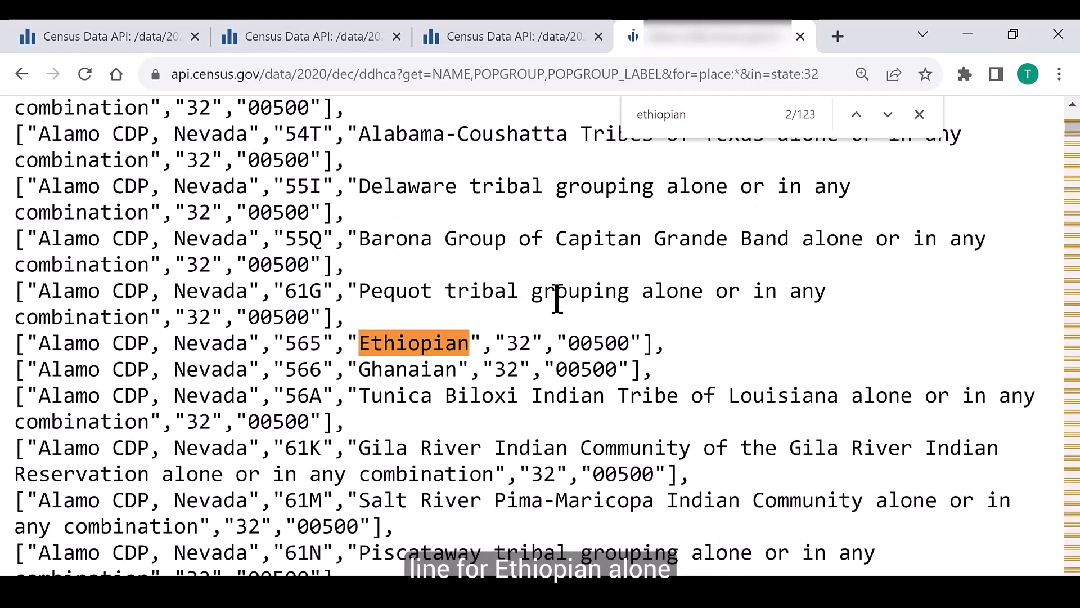
{"action": "key", "text": "Return"}
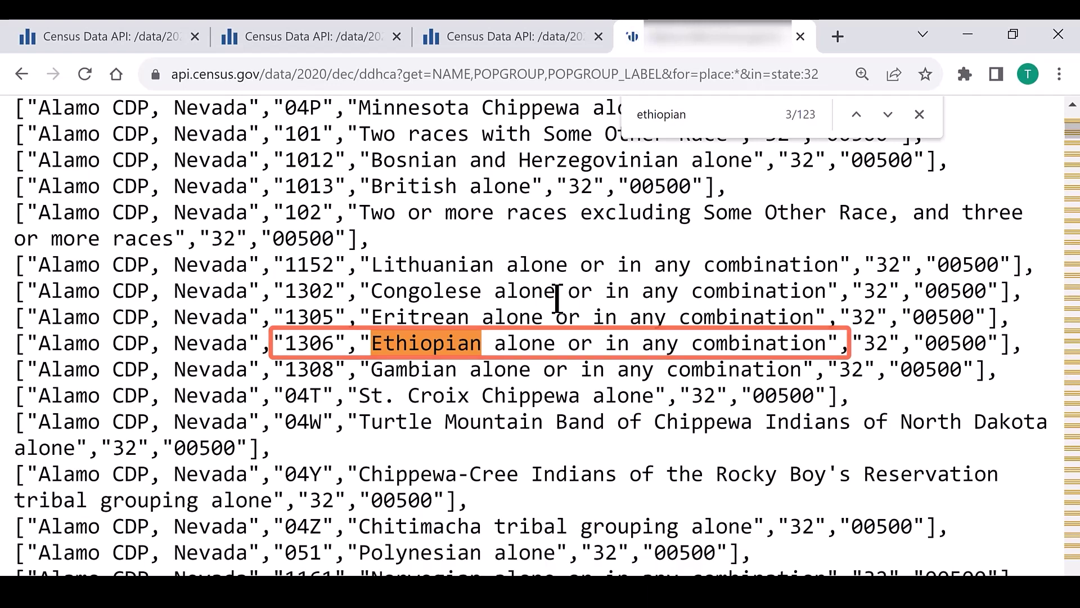
Remove the POPGROUP variable from the query URL's get list, keeping NAME and POPGROUP_LABEL
{"action": "key", "text": "ctrl+l"}
{"action": "key", "text": "End"}
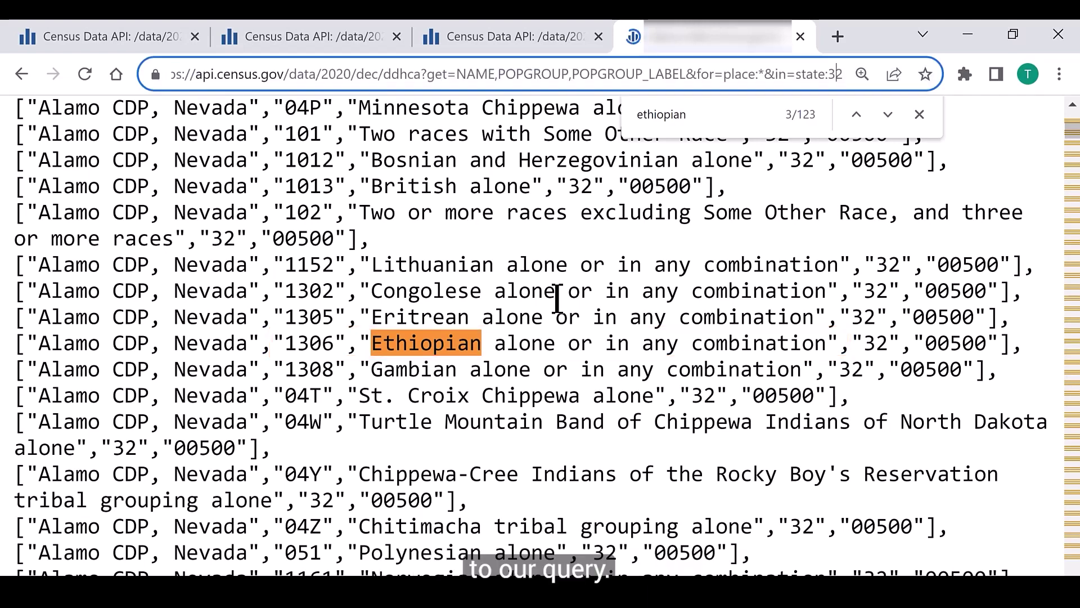
{"action": "key", "text": "Left"}
{"action": "key", "text": "Left"}
{"action": "key", "text": "Left"}
{"action": "key", "text": "Left"}
{"action": "key", "text": "Left"}
{"action": "key", "text": "Left"}
{"action": "key", "text": "Left"}
{"action": "key", "text": "Left"}
{"action": "key", "text": "Left"}
{"action": "key", "text": "Left"}
{"action": "key", "text": "Left"}
{"action": "key", "text": "Left"}
{"action": "key", "text": "Left"}
{"action": "key", "text": "Left"}
{"action": "key", "text": "Left"}
{"action": "key", "text": "Left"}
{"action": "key", "text": "Left"}
{"action": "key", "text": "Left"}
{"action": "key", "text": "Left"}
{"action": "key", "text": "Left"}
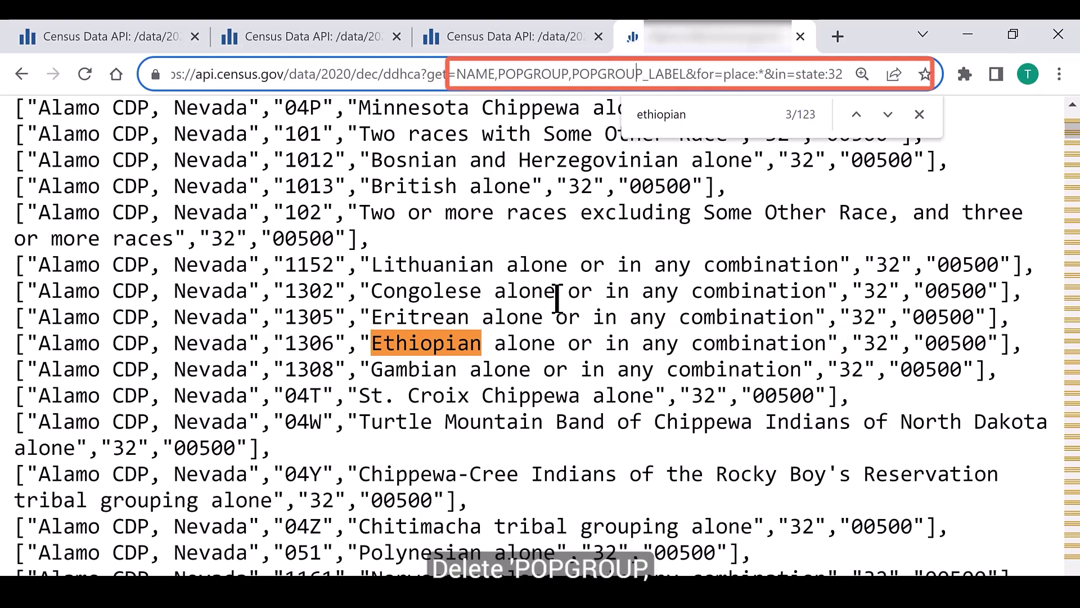
{"action": "key", "text": "Left"}
{"action": "key", "text": "Left"}
{"action": "key", "text": "Left"}
{"action": "key", "text": "Left"}
{"action": "key", "text": "Left"}
{"action": "key", "text": "Left"}
{"action": "key", "text": "Left"}
{"action": "key", "text": "BackSpace"}
{"action": "key", "text": "BackSpace"}
{"action": "key", "text": "BackSpace"}
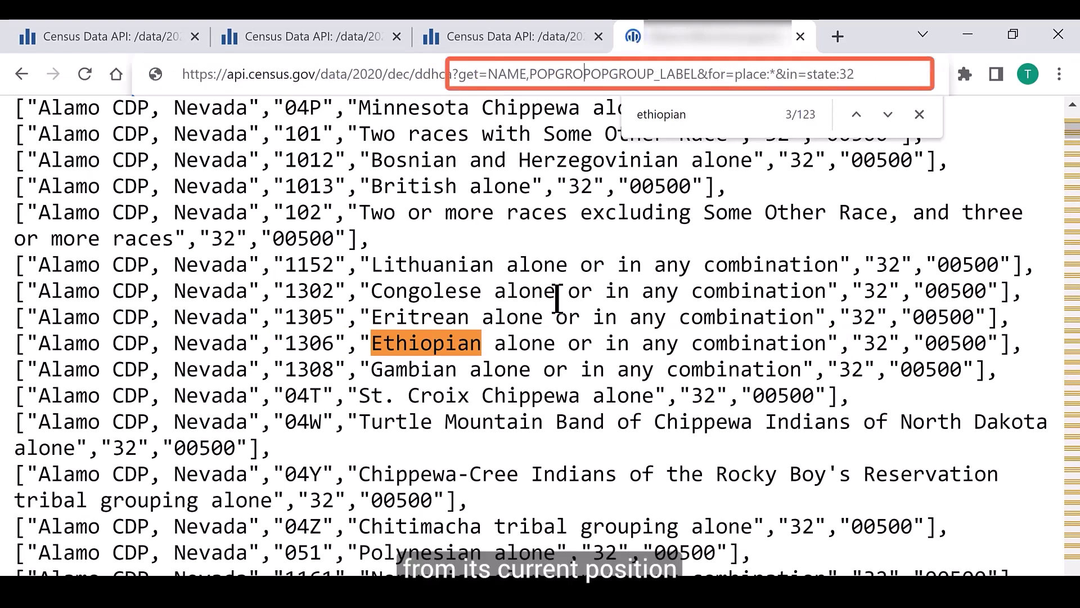
{"action": "key", "text": "BackSpace"}
{"action": "key", "text": "BackSpace"}
{"action": "key", "text": "BackSpace"}
{"action": "key", "text": "BackSpace"}
{"action": "key", "text": "BackSpace"}
{"action": "key", "text": "BackSpace"}
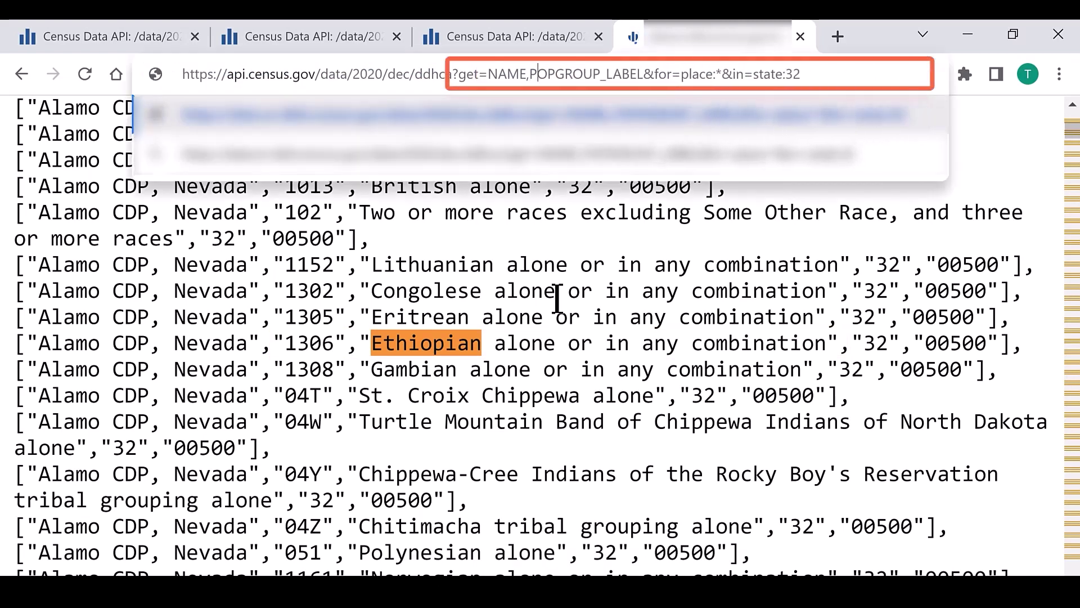
Insert &POPGROUP=1238&POPGROUP=1306 after POPGROUP_LABEL in the query URL and run it
{"action": "key", "text": "Right"}
{"action": "key", "text": "Right"}
{"action": "key", "text": "Right"}
{"action": "key", "text": "Right"}
{"action": "key", "text": "Right"}
{"action": "key", "text": "Right"}
{"action": "key", "text": "Right"}
{"action": "key", "text": "Right"}
{"action": "key", "text": "Right"}
{"action": "key", "text": "Right"}
{"action": "key", "text": "Right"}
{"action": "key", "text": "Right"}
{"action": "key", "text": "Right"}
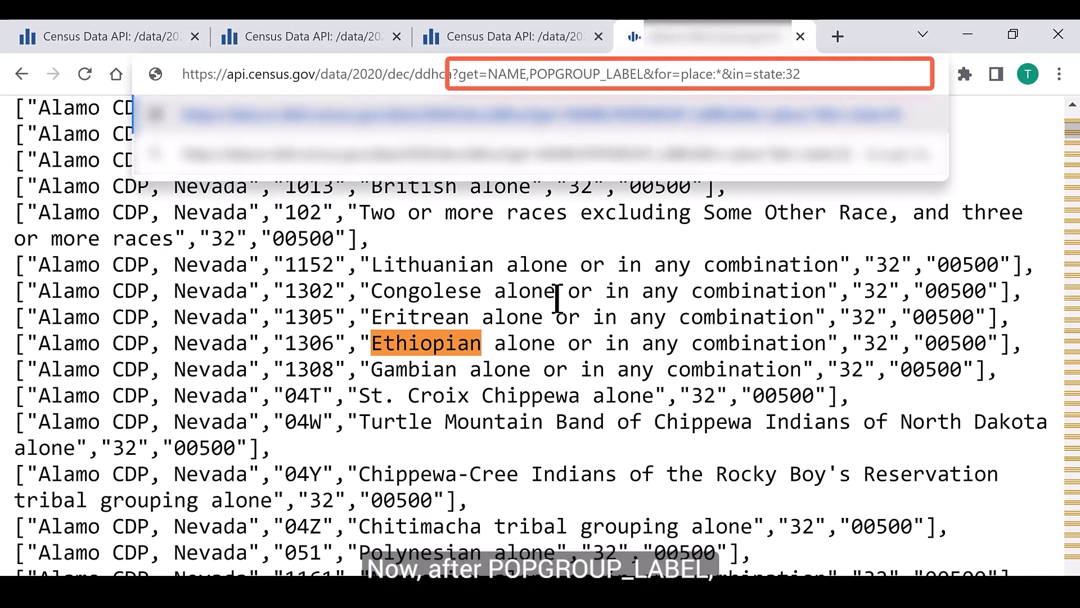
{"action": "type", "text": "&POPGR"}
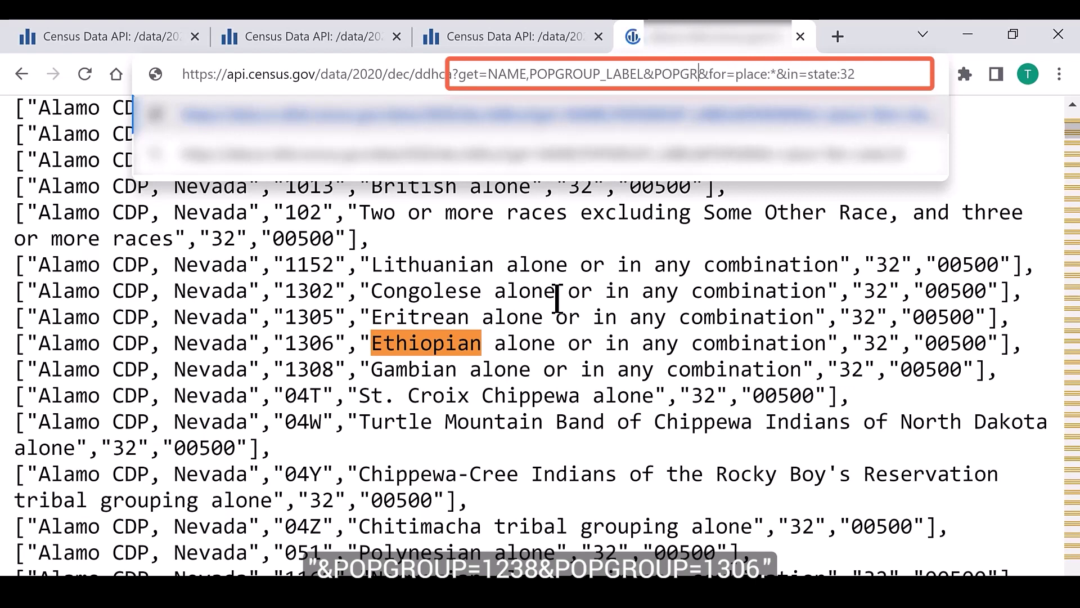
{"action": "type", "text": "OUP=1"}
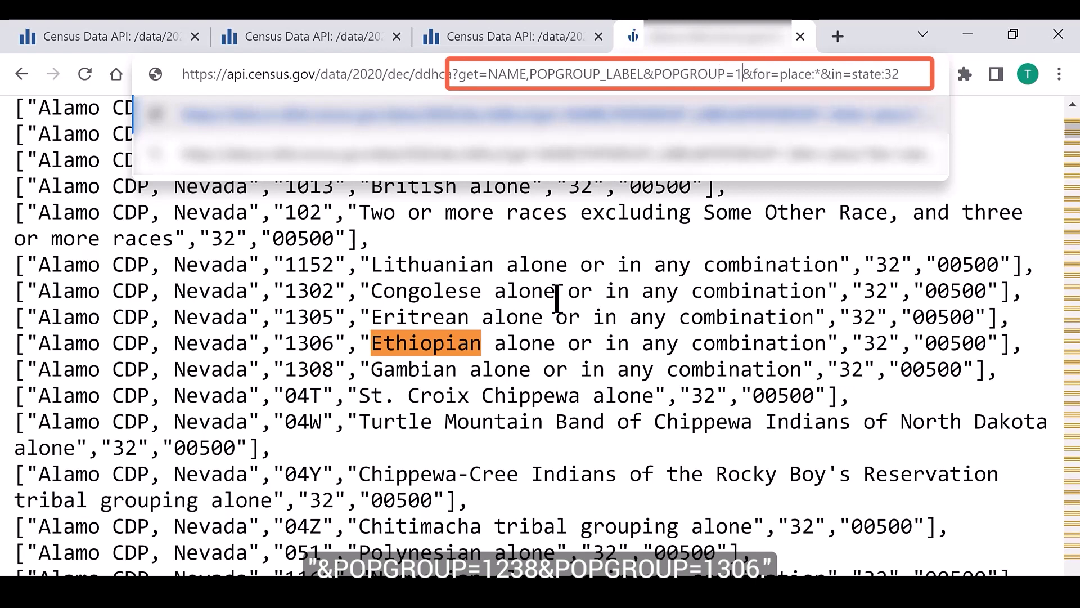
{"action": "type", "text": "238"}
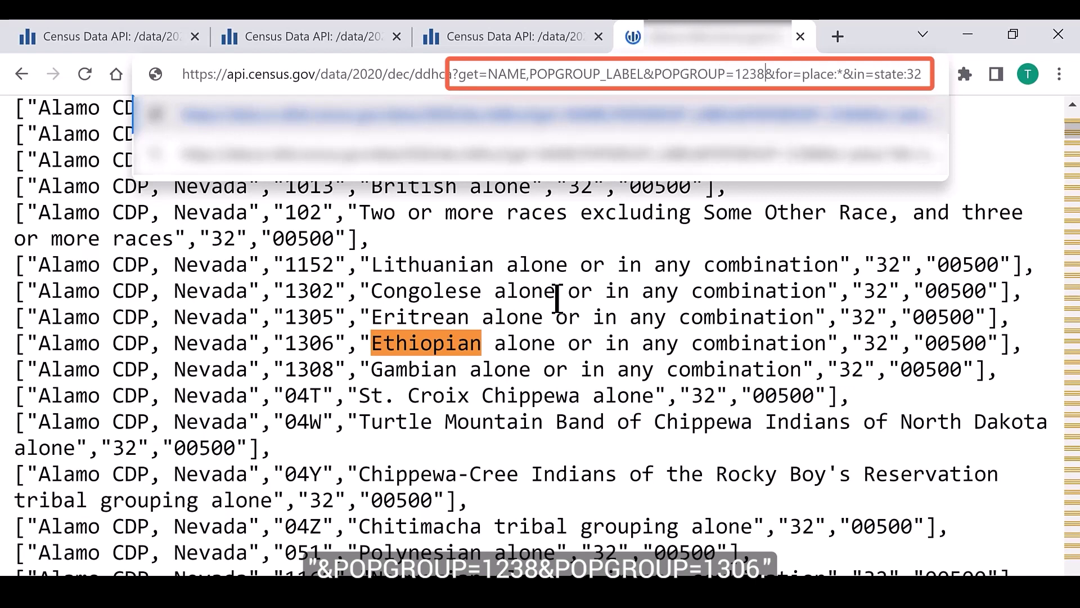
{"action": "type", "text": "&POPGR"}
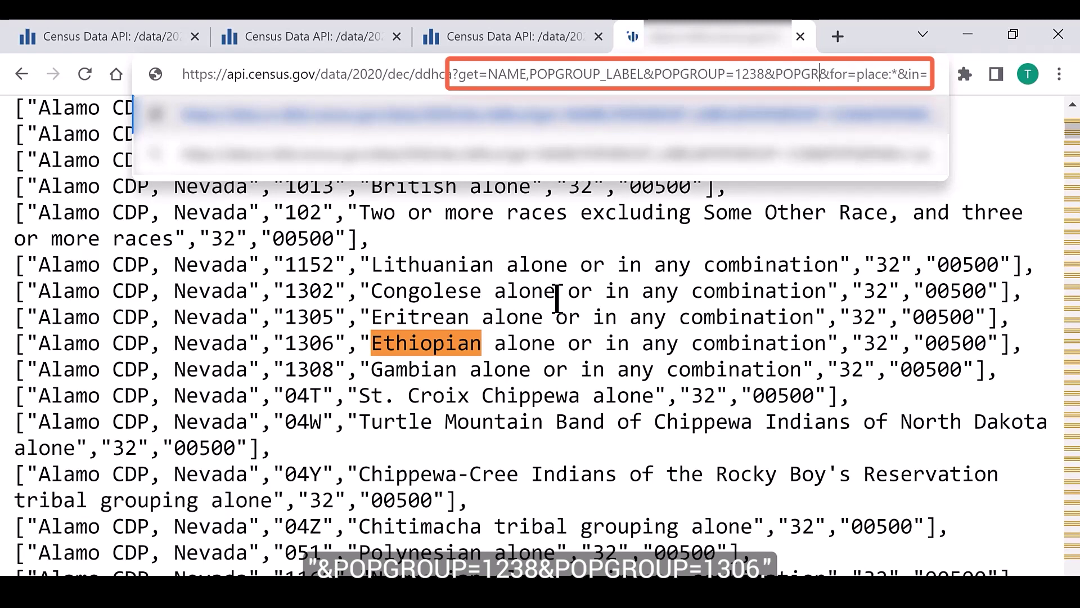
{"action": "type", "text": "OUP=1"}
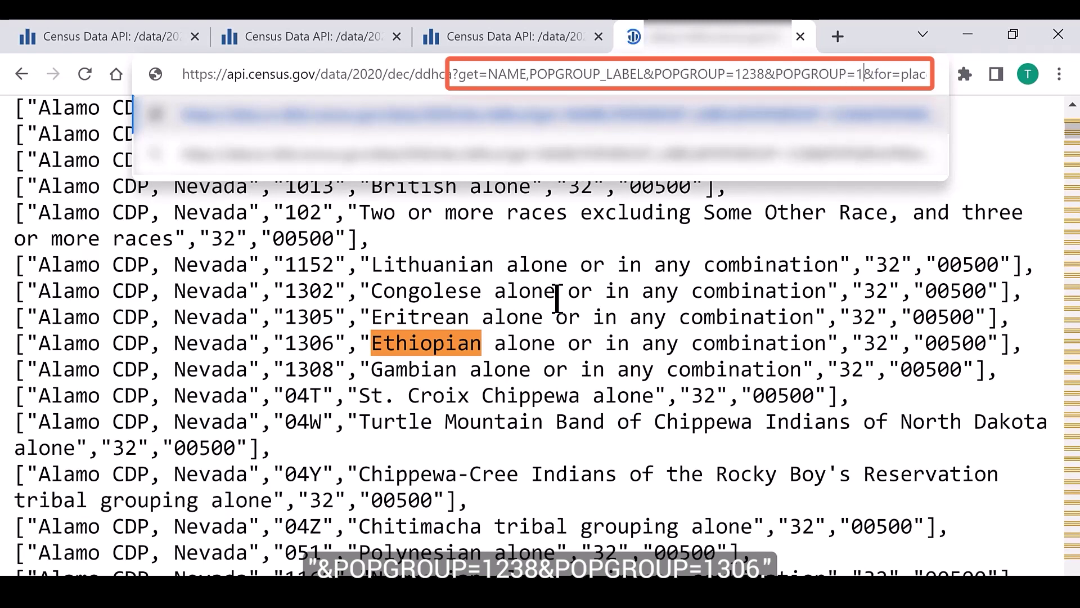
{"action": "type", "text": "306"}
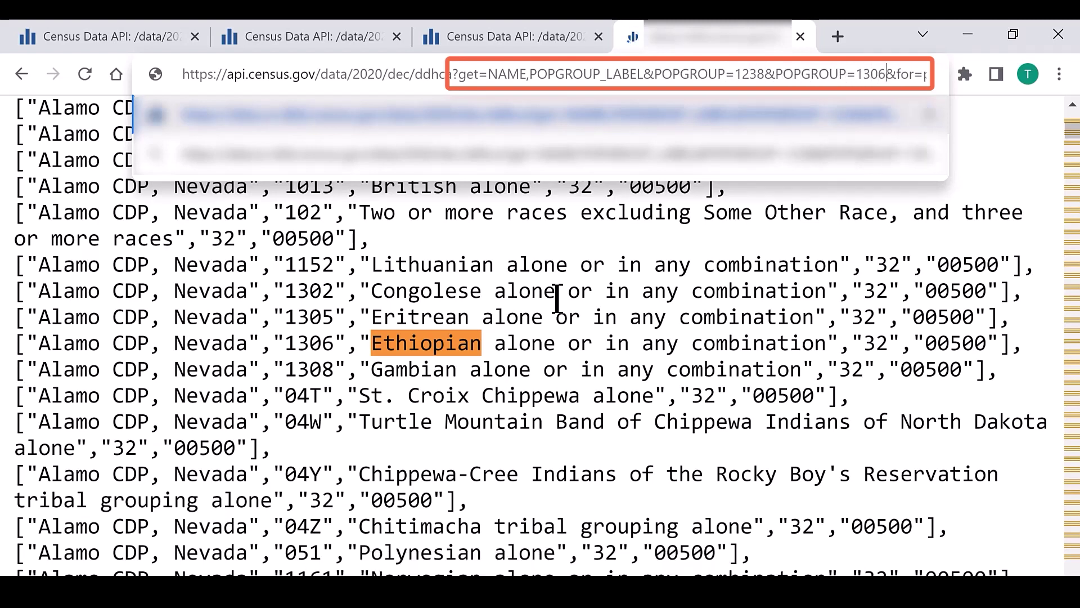
{"action": "key", "text": "Return"}
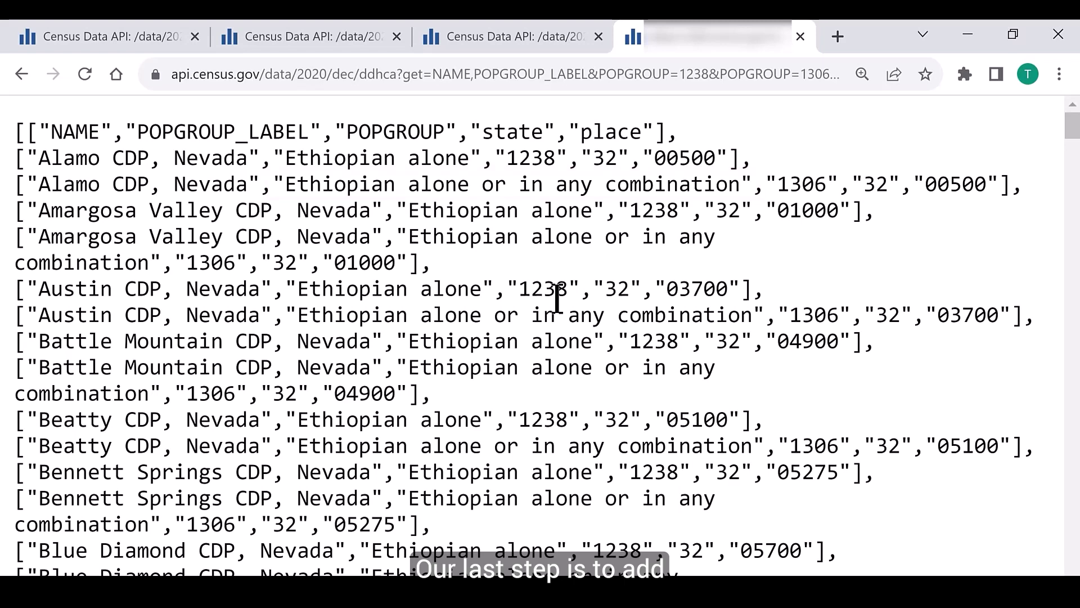
Remove NAME,POPGROUP_LABEL from the get= portion of the query URL, keeping the POPGROUP, place and state filters
{"action": "key", "text": "ctrl+l"}
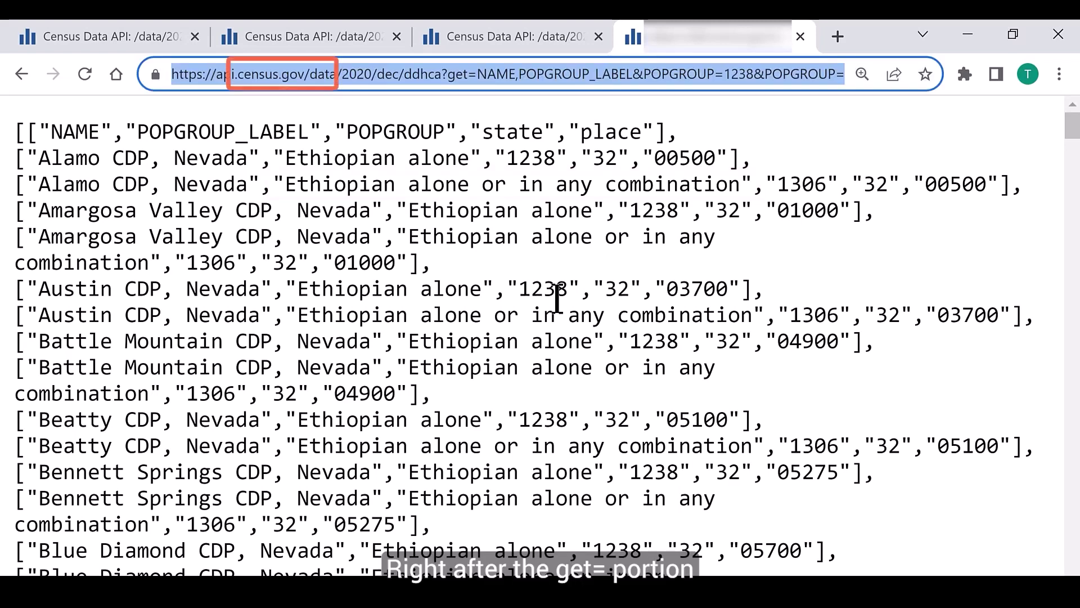
{"action": "key", "text": "End"}
{"action": "key", "text": "Left"}
{"action": "key", "text": "Left"}
{"action": "key", "text": "Left"}
{"action": "key", "text": "Left"}
{"action": "key", "text": "Left"}
{"action": "key", "text": "Left"}
{"action": "key", "text": "Left"}
{"action": "key", "text": "Left"}
{"action": "key", "text": "Left"}
{"action": "key", "text": "Left"}
{"action": "key", "text": "Left"}
{"action": "key", "text": "Left"}
{"action": "key", "text": "Left"}
{"action": "key", "text": "Left"}
{"action": "key", "text": "Left"}
{"action": "key", "text": "Left"}
{"action": "key", "text": "Left"}
{"action": "key", "text": "Left"}
{"action": "key", "text": "Left"}
{"action": "key", "text": "Left"}
{"action": "key", "text": "Left"}
{"action": "key", "text": "Left"}
{"action": "key", "text": "Left"}
{"action": "key", "text": "Left"}
{"action": "key", "text": "Left"}
{"action": "key", "text": "Left"}
{"action": "key", "text": "Left"}
{"action": "key", "text": "Left"}
{"action": "key", "text": "Left"}
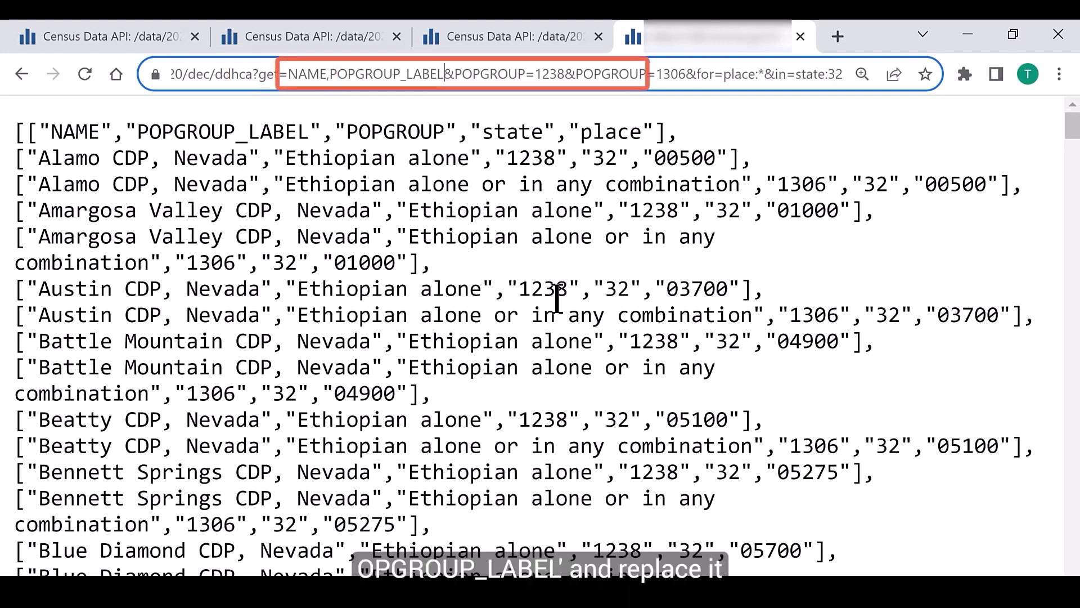
{"action": "key", "text": "BackSpace"}
{"action": "key", "text": "BackSpace"}
{"action": "key", "text": "BackSpace"}
{"action": "key", "text": "BackSpace"}
{"action": "key", "text": "BackSpace"}
{"action": "key", "text": "BackSpace"}
{"action": "key", "text": "BackSpace"}
{"action": "key", "text": "BackSpace"}
{"action": "key", "text": "BackSpace"}
{"action": "key", "text": "BackSpace"}
{"action": "key", "text": "BackSpace"}
{"action": "key", "text": "BackSpace"}
{"action": "key", "text": "BackSpace"}
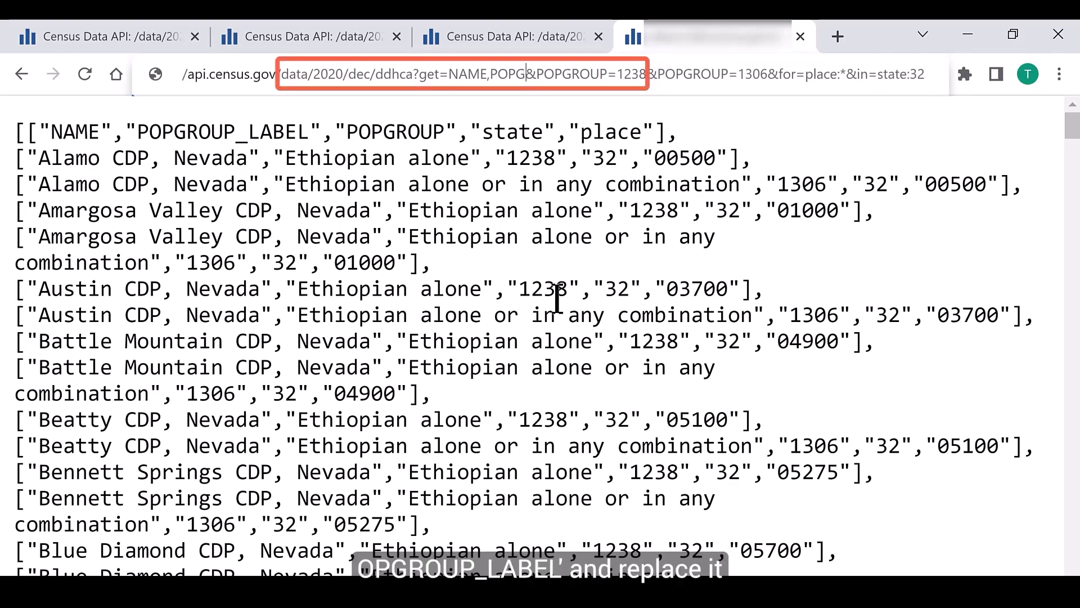
{"action": "key", "text": "BackSpace"}
{"action": "key", "text": "BackSpace"}
{"action": "key", "text": "BackSpace"}
{"action": "key", "text": "BackSpace"}
{"action": "key", "text": "BackSpace"}
{"action": "key", "text": "BackSpace"}
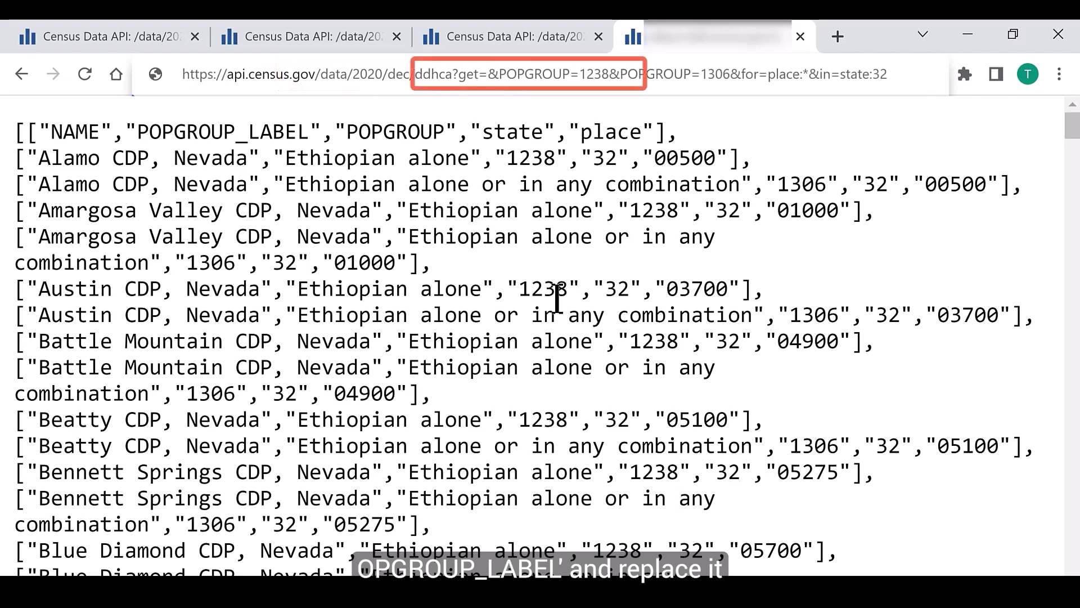
Insert group(T01001) right after get= in the query URL and run it
{"action": "type", "text": "group"}
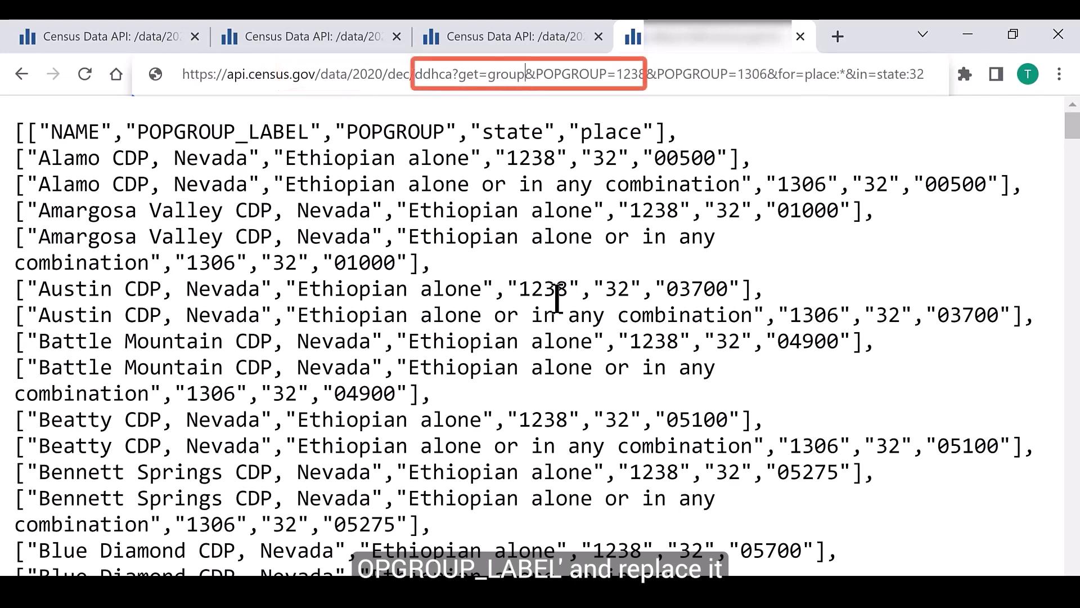
{"action": "type", "text": "("}
{"action": "type", "text": "T010"}
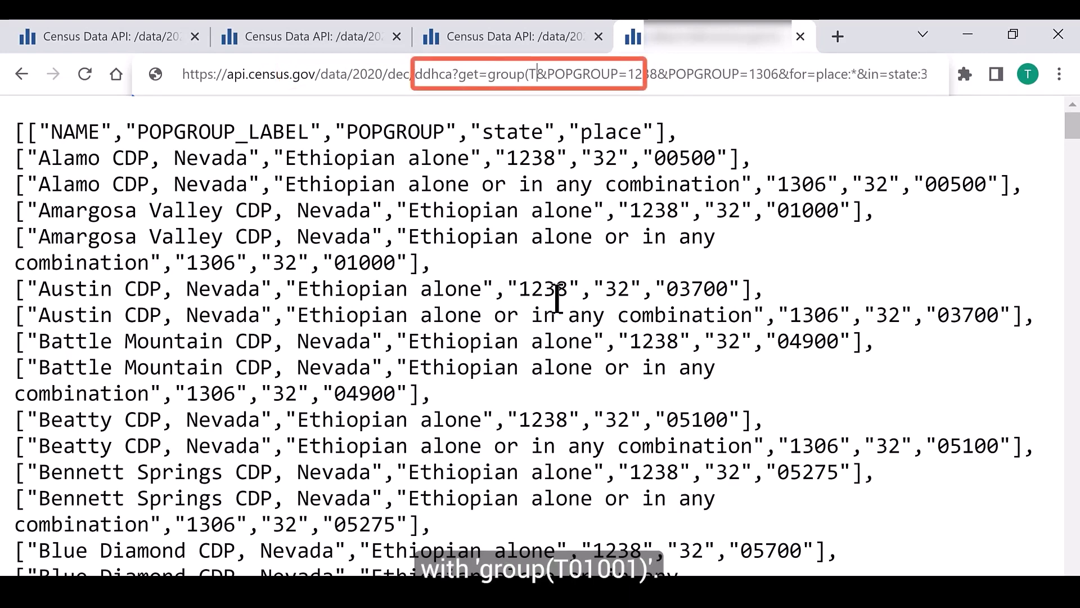
{"action": "type", "text": "0100"}
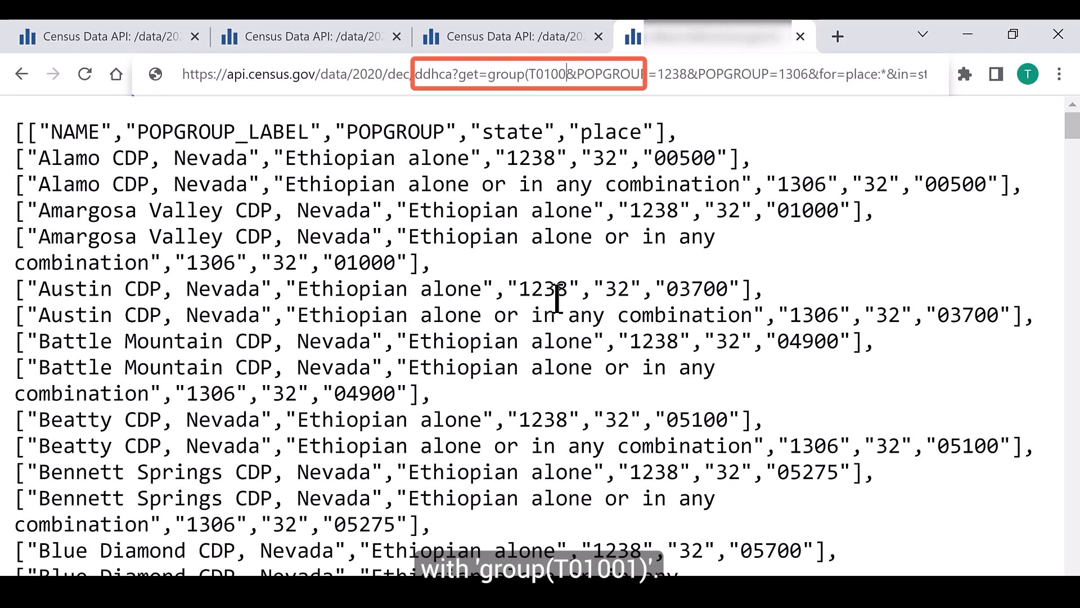
{"action": "type", "text": ")"}
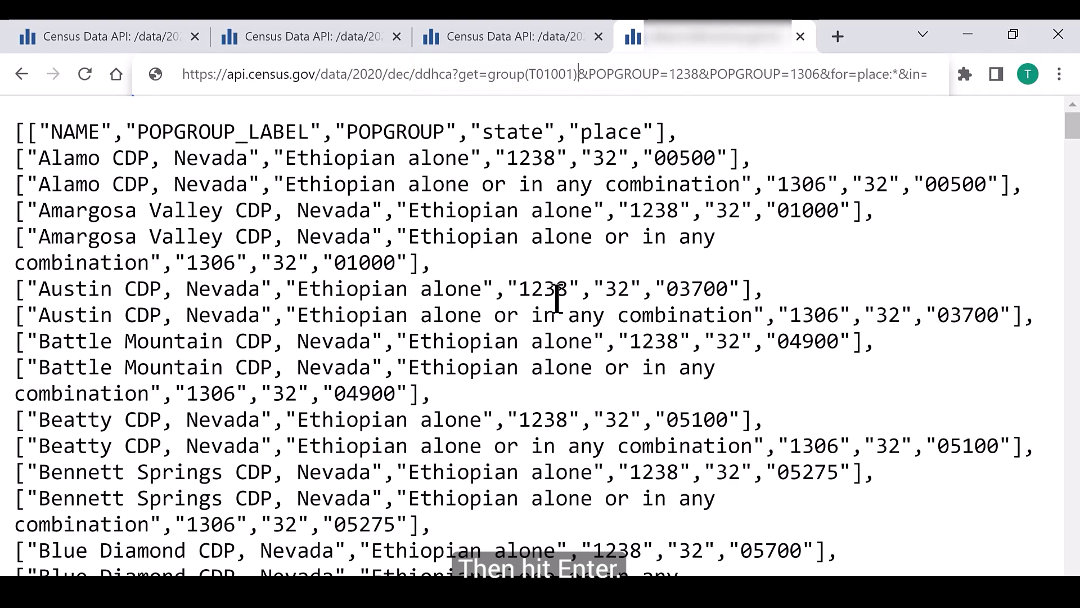
{"action": "key", "text": "Return"}
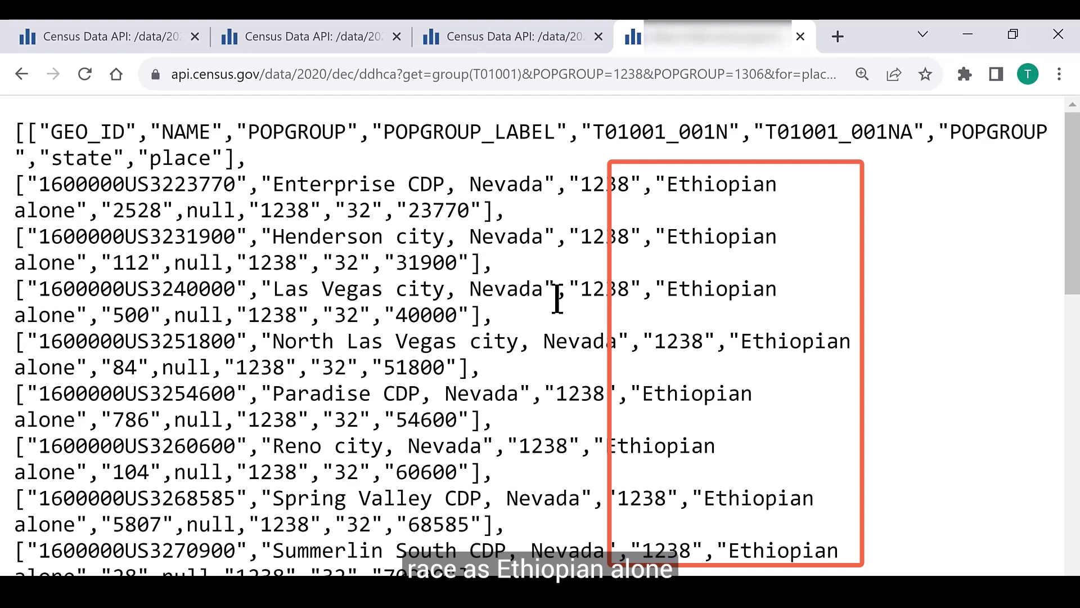
Review the Nevada place counts for Ethiopian alone and Ethiopian alone or in any combination, then return to the header row
{"action": "scroll", "coordinate": [557, 300], "scroll_direction": "down", "scroll_amount": 4}
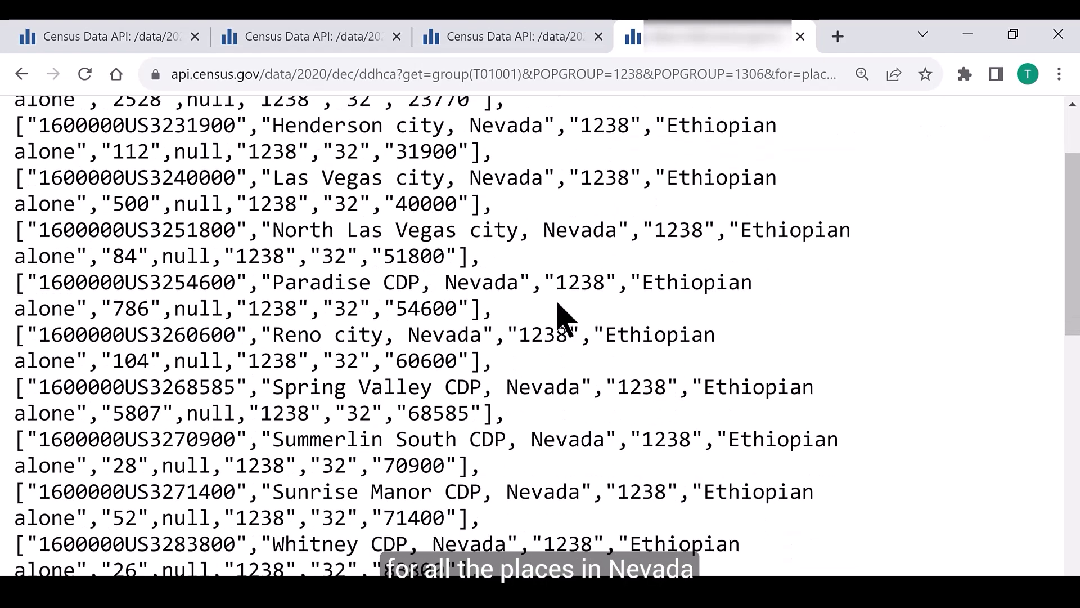
{"action": "scroll", "coordinate": [557, 309], "scroll_direction": "down", "scroll_amount": 1}
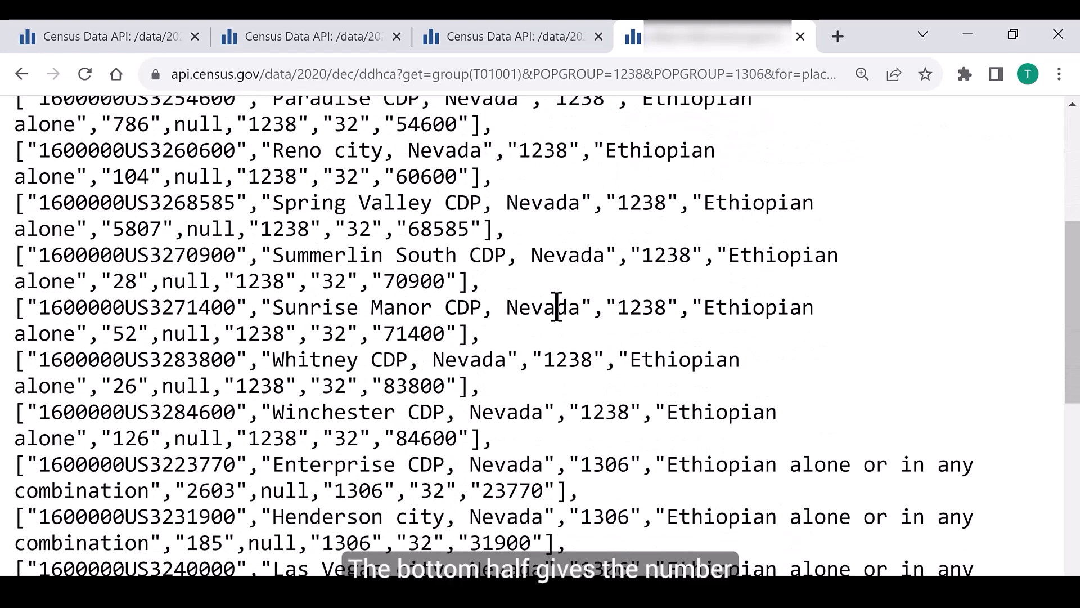
{"action": "scroll", "coordinate": [557, 307], "scroll_direction": "down", "scroll_amount": 5}
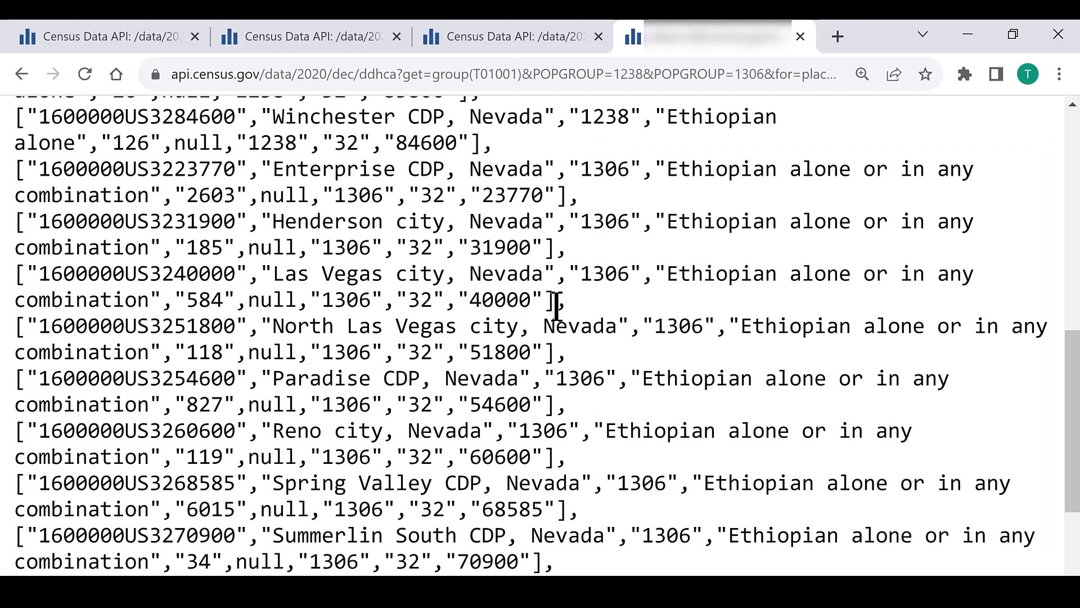
{"action": "scroll", "coordinate": [556, 307], "scroll_direction": "up", "scroll_amount": 10}
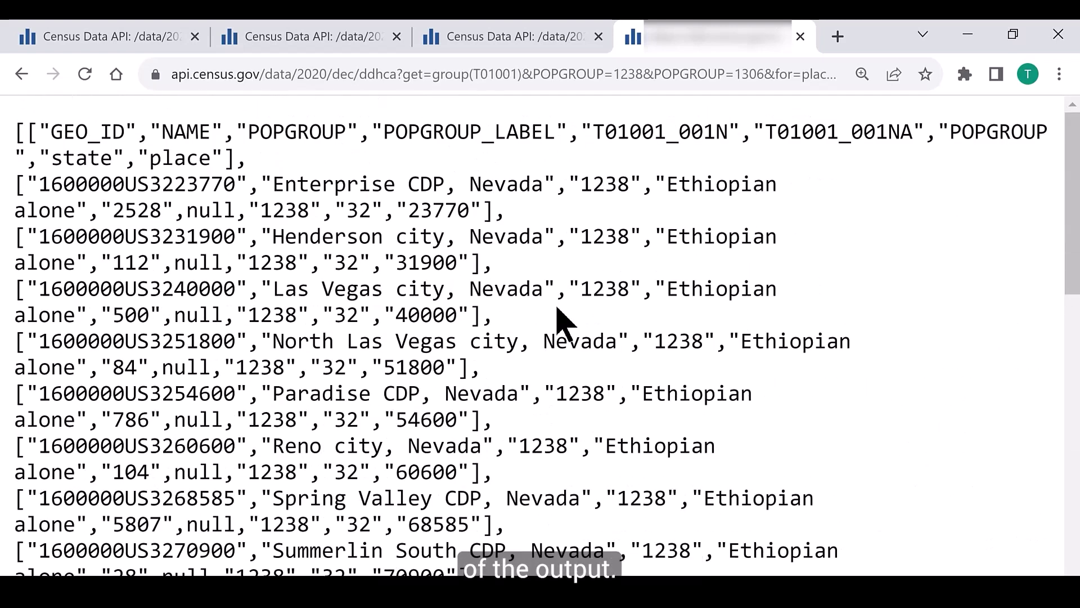